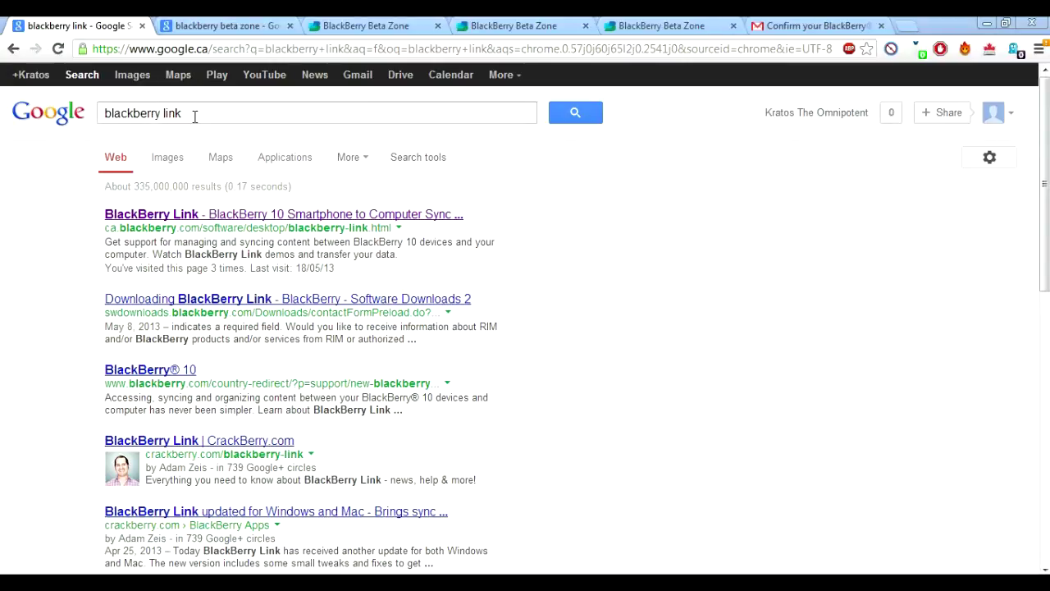
- Open the 'BlackBerry Link - BlackBerry 10 Smartphone to Computer Sync' search result
click(277, 218)
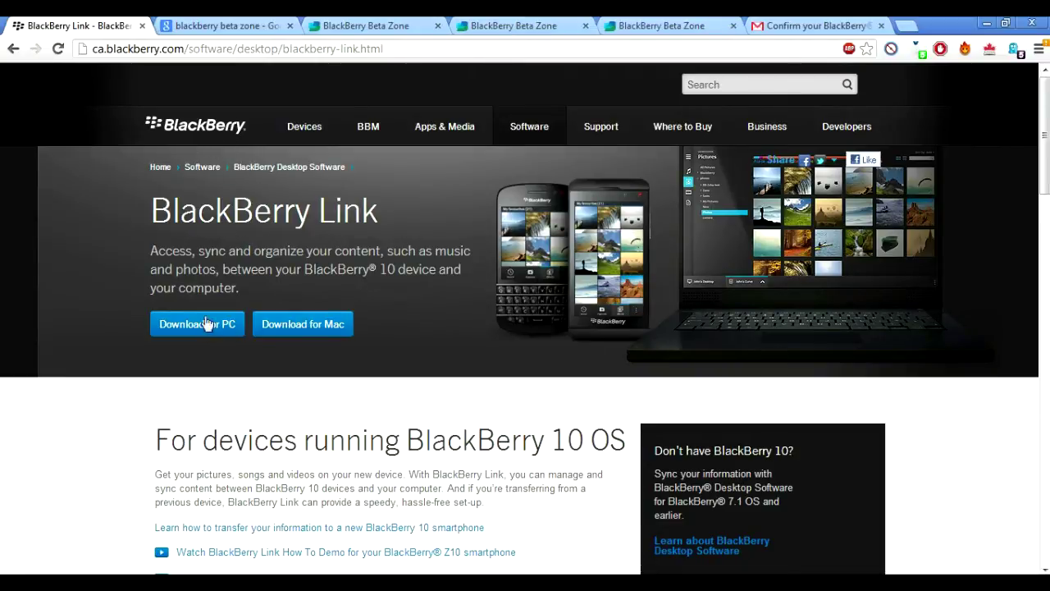
- Close the BlackBerry Link tab to get back to the 'blackberry beta zone' results
click(142, 26)
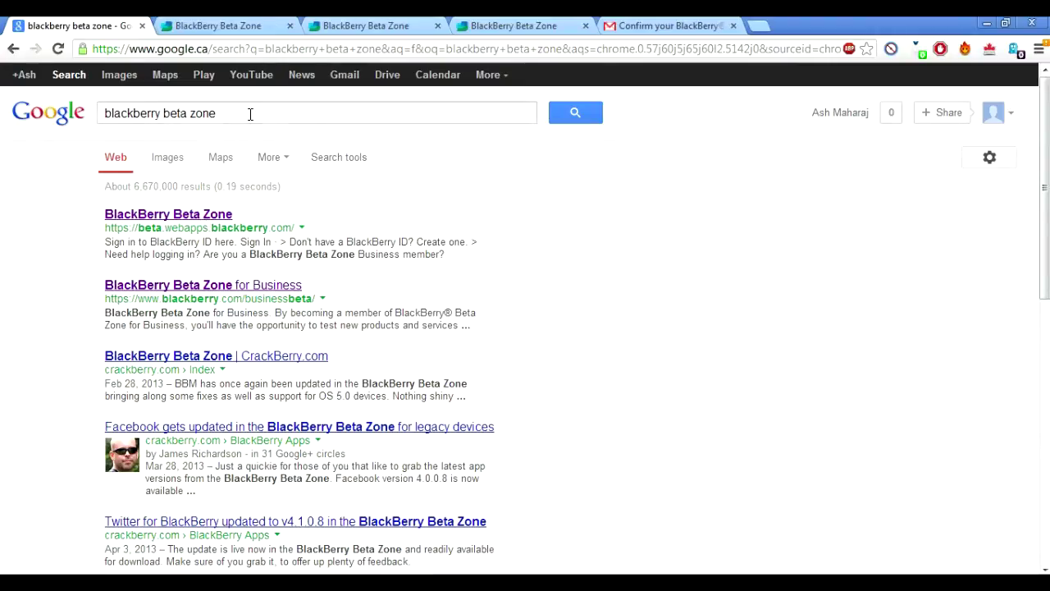
- Reload the 'blackberry beta zone' results and open the BlackBerry Beta Zone welcome page in Internet Explorer
drag(215, 114, 86, 117)
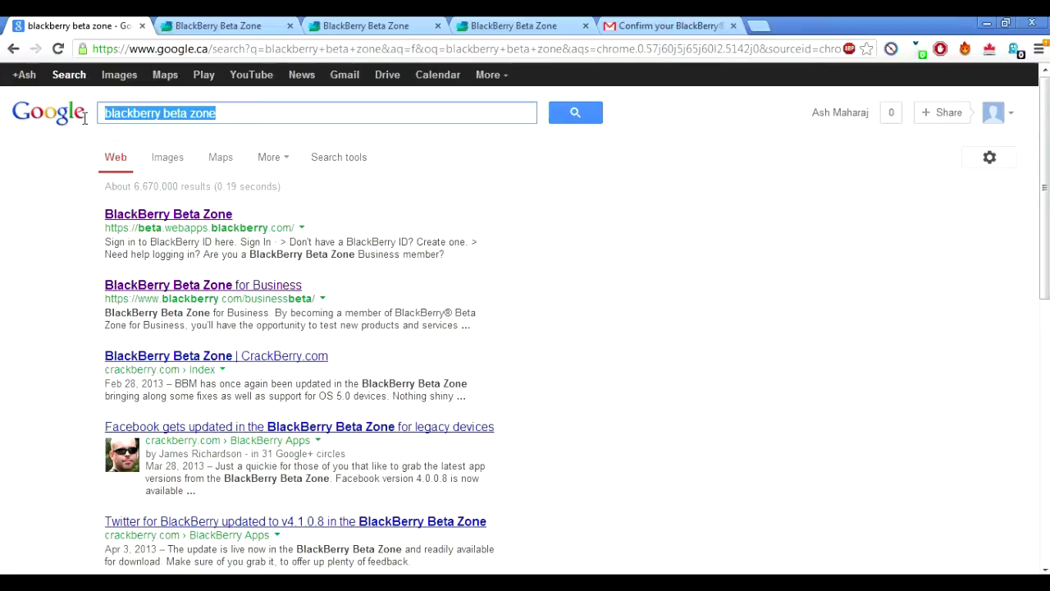
click(277, 112)
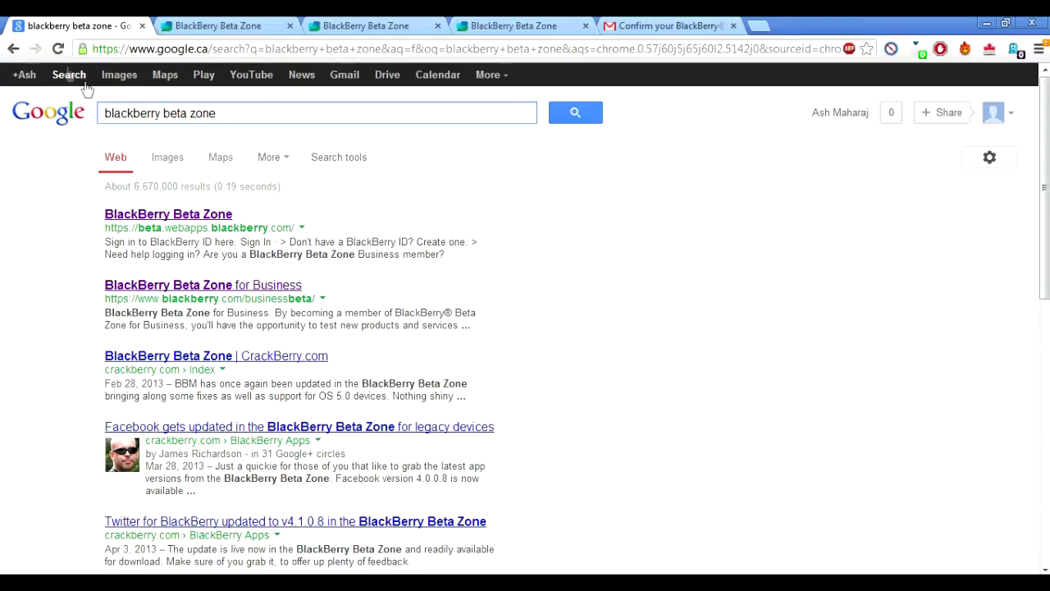
click(58, 50)
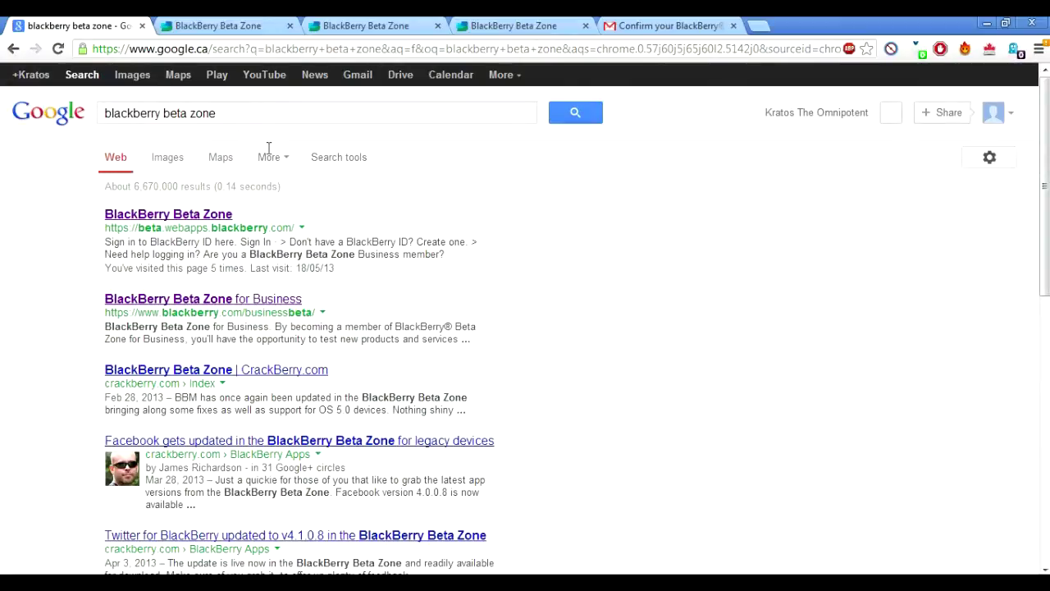
click(205, 217)
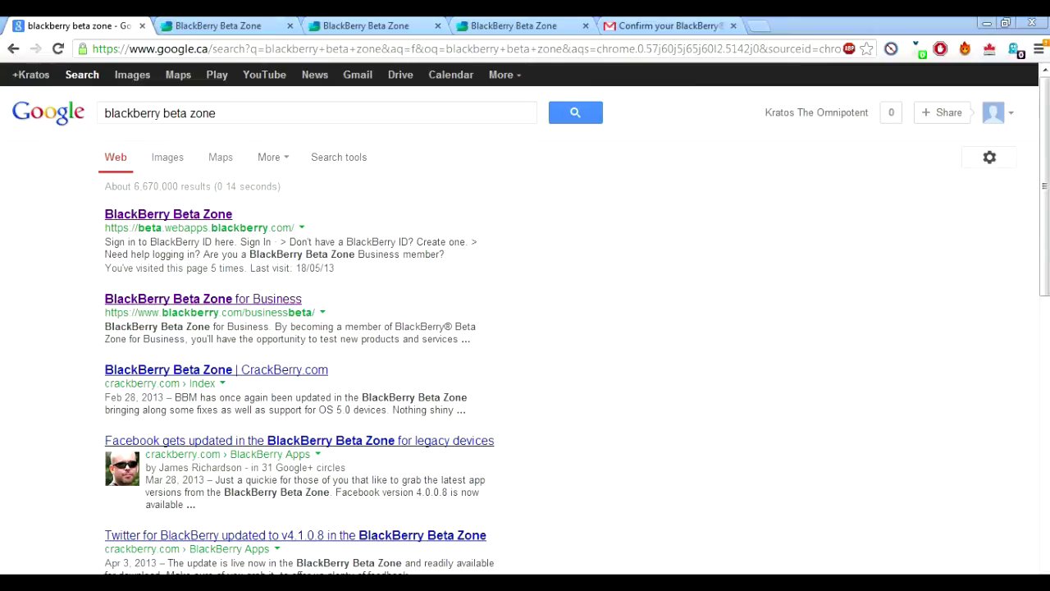
key(alt+Tab)
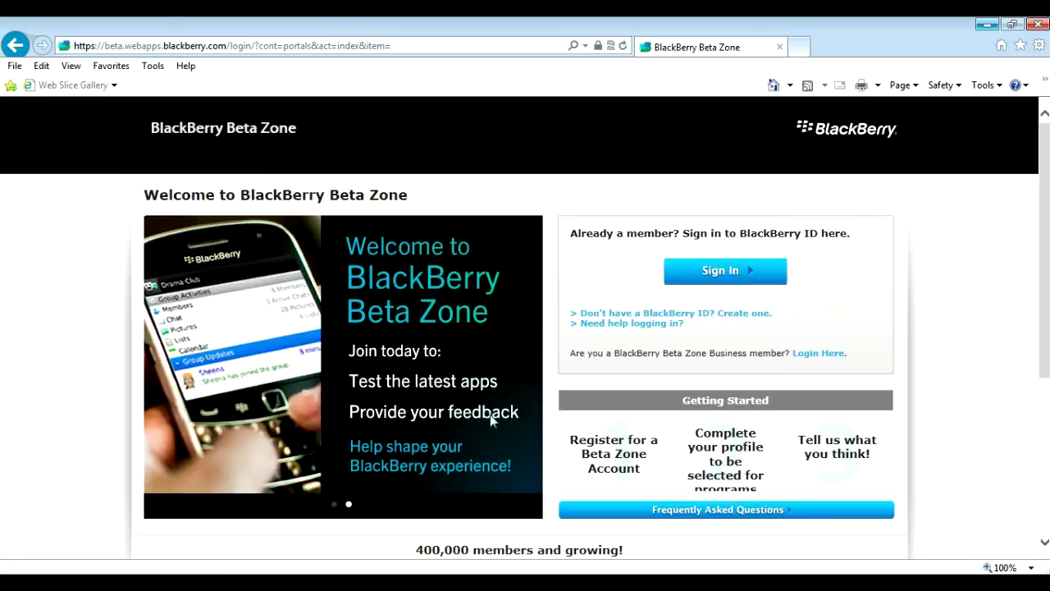
- View the BlackBerry ID integration slide, then close Internet Explorer to return to Chrome
click(334, 506)
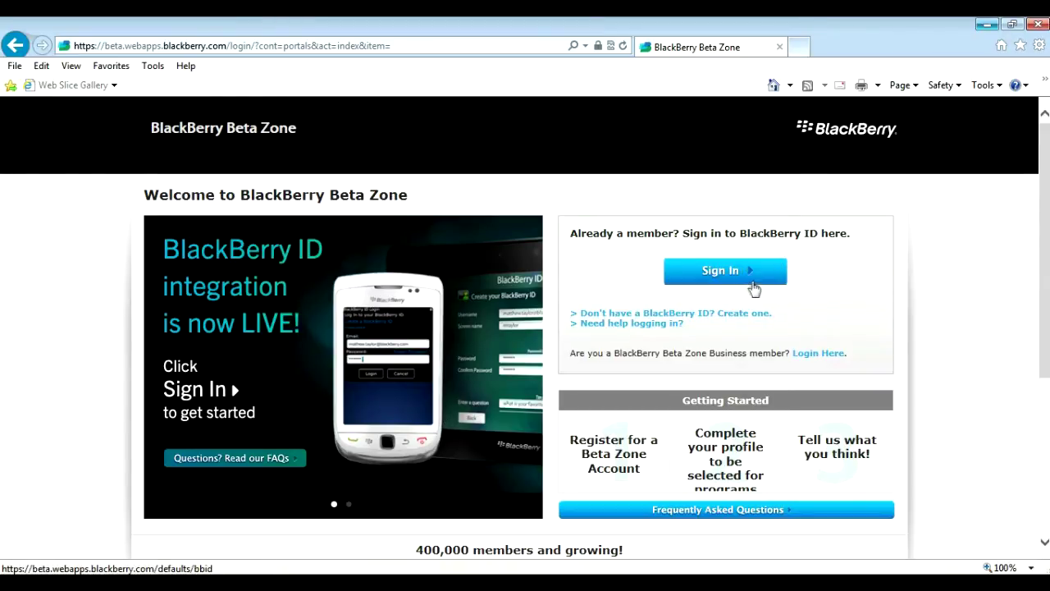
click(1037, 25)
- Close the Google and duplicate tabs, choose New User, and land on the registration form
click(143, 27)
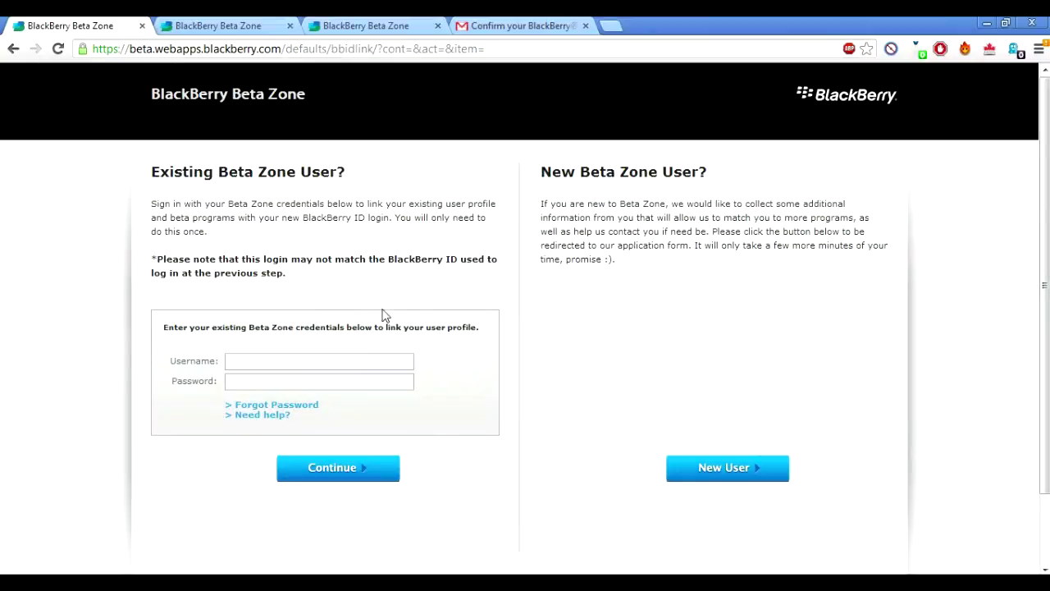
click(240, 33)
click(110, 29)
click(743, 480)
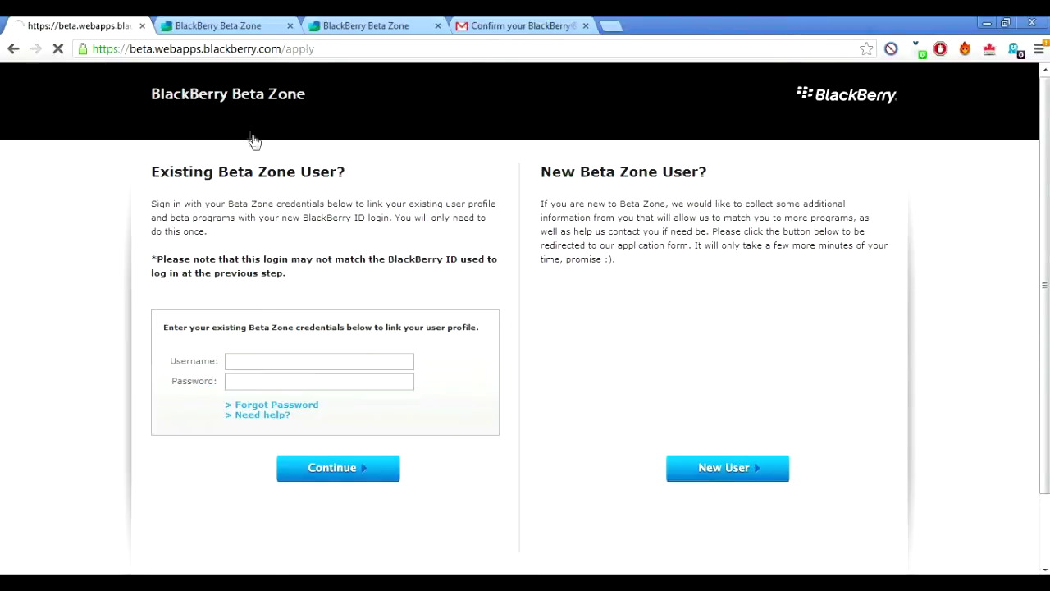
click(143, 26)
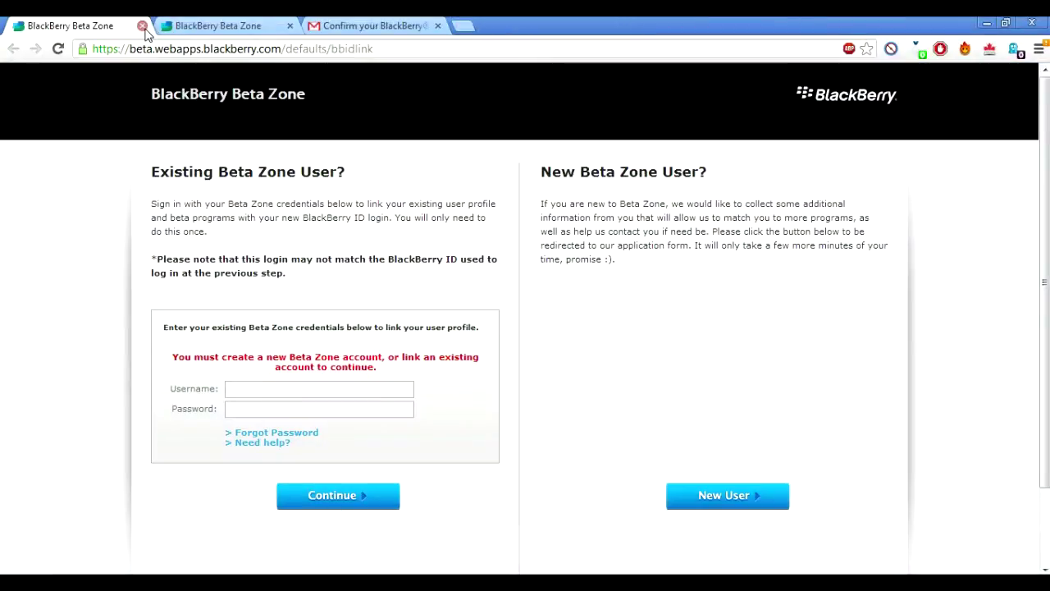
click(142, 26)
- Review the registration form and select BlackBerry Q10 as the primary device
scroll(566, 321, up, 4)
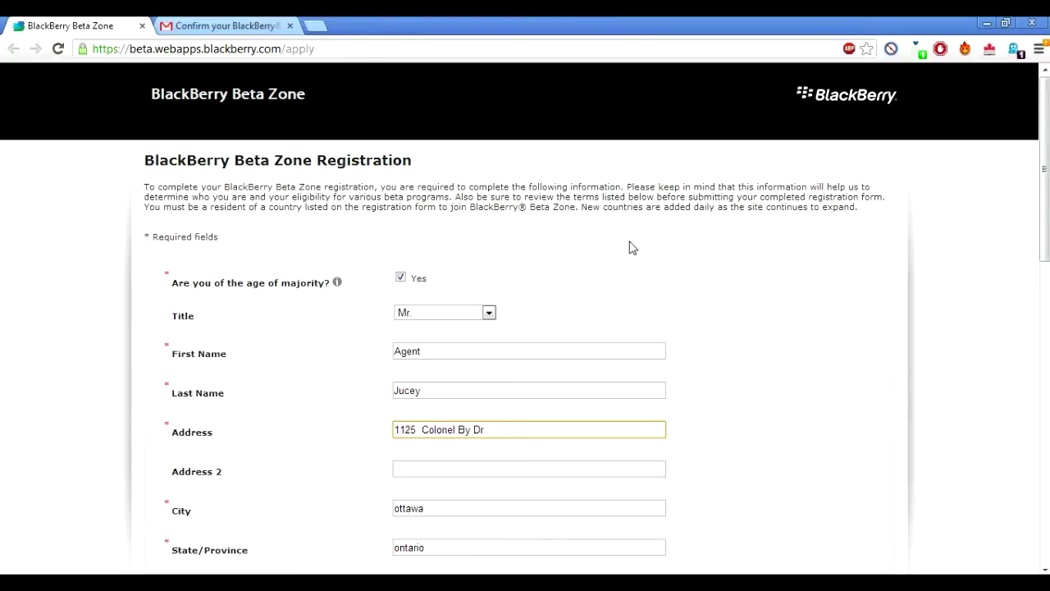
scroll(276, 130, down, 1)
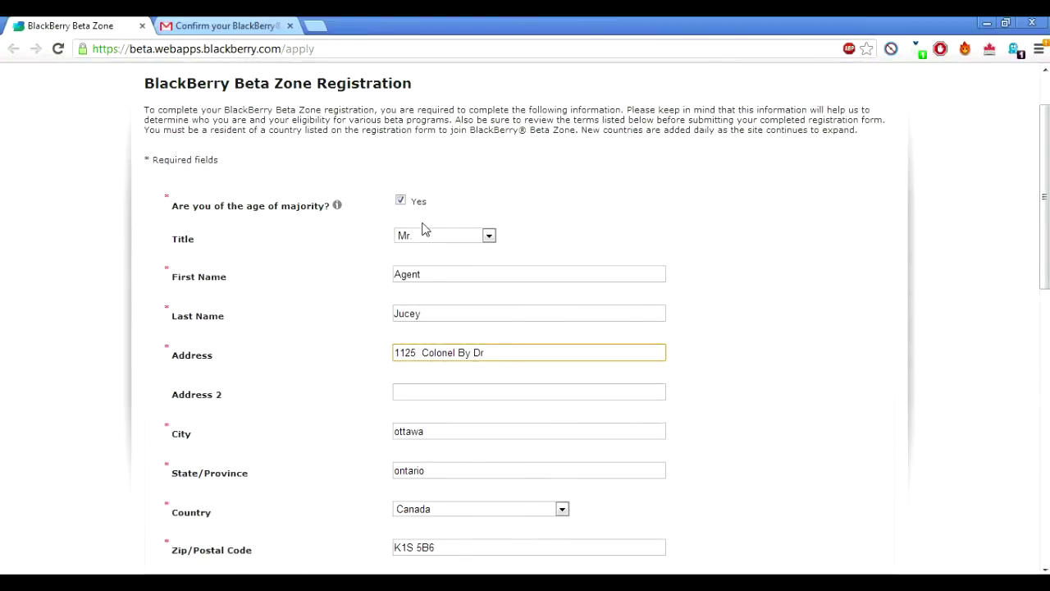
mouse_move(219, 207)
drag(155, 161, 220, 163)
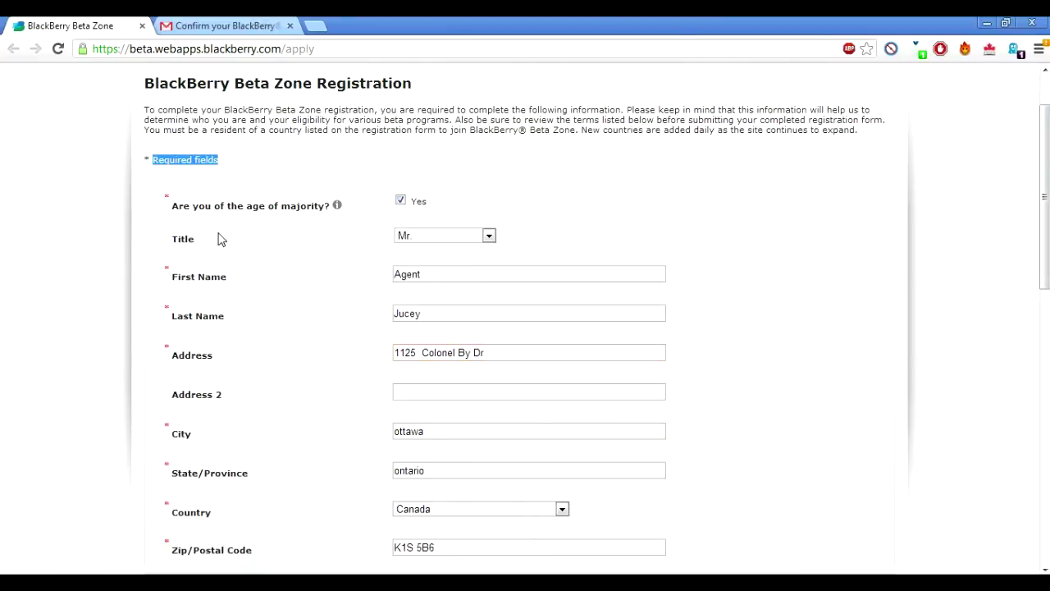
scroll(265, 304, down, 2)
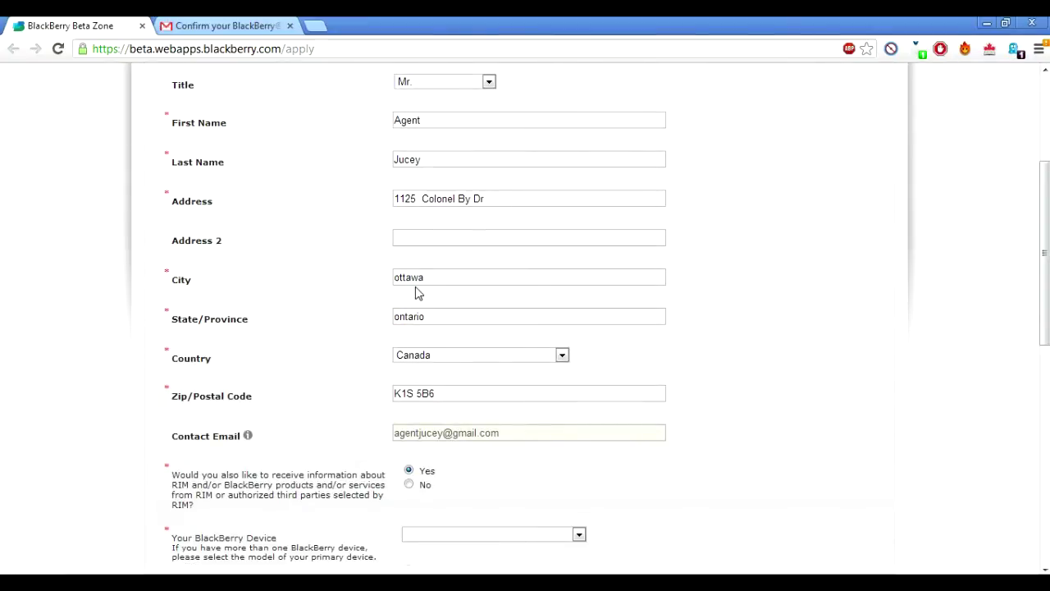
scroll(417, 302, down, 2)
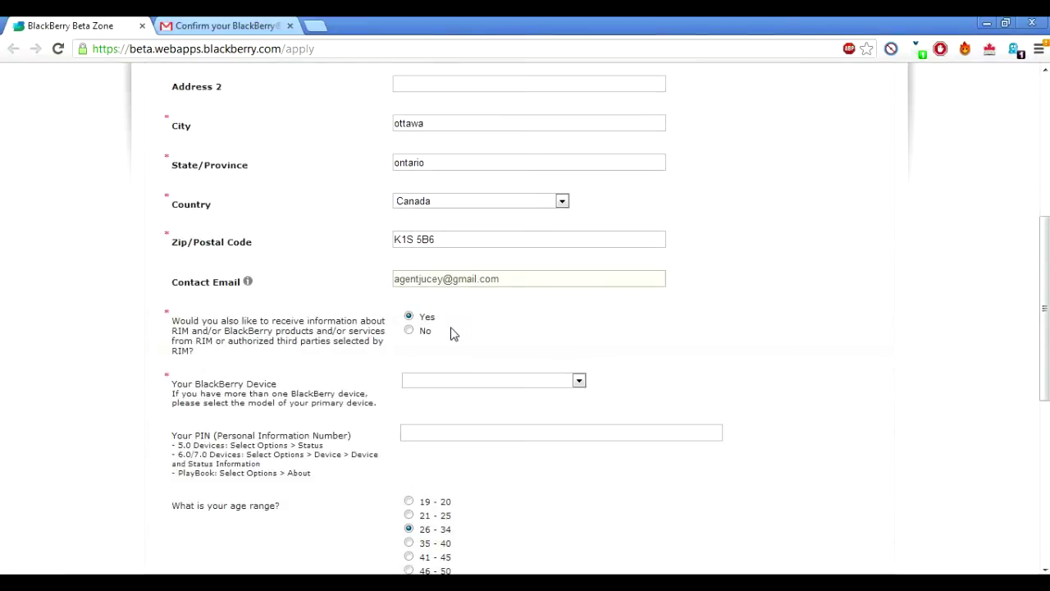
click(475, 382)
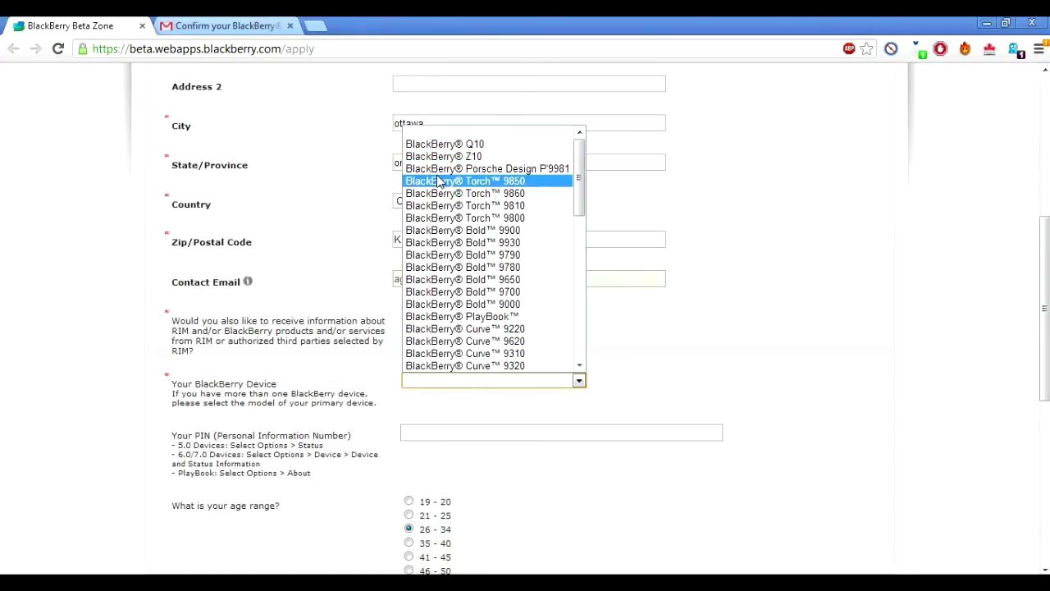
click(494, 146)
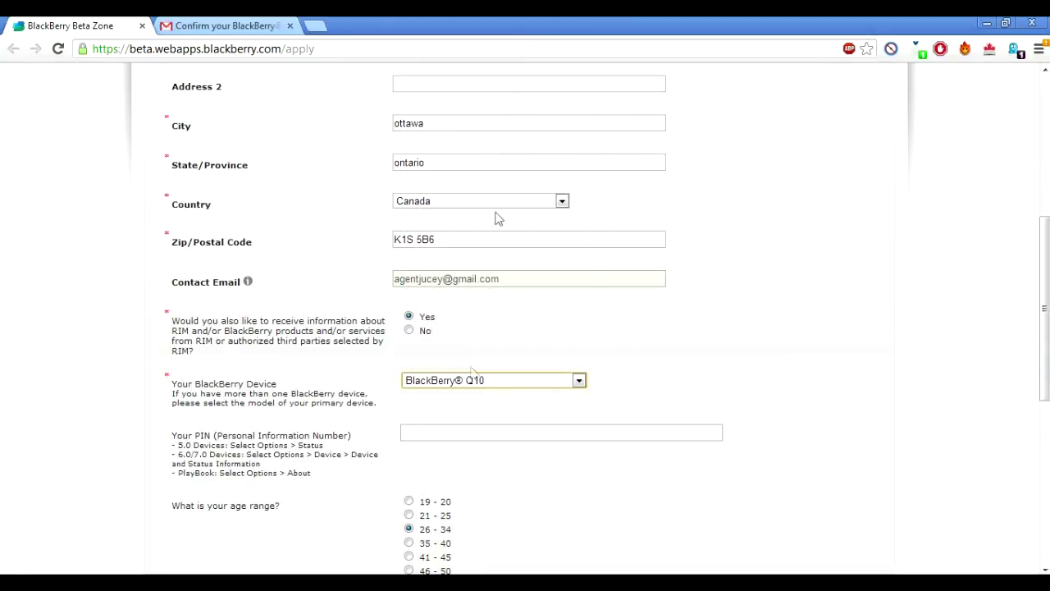
scroll(498, 217, down, 5)
scroll(384, 508, down, 1)
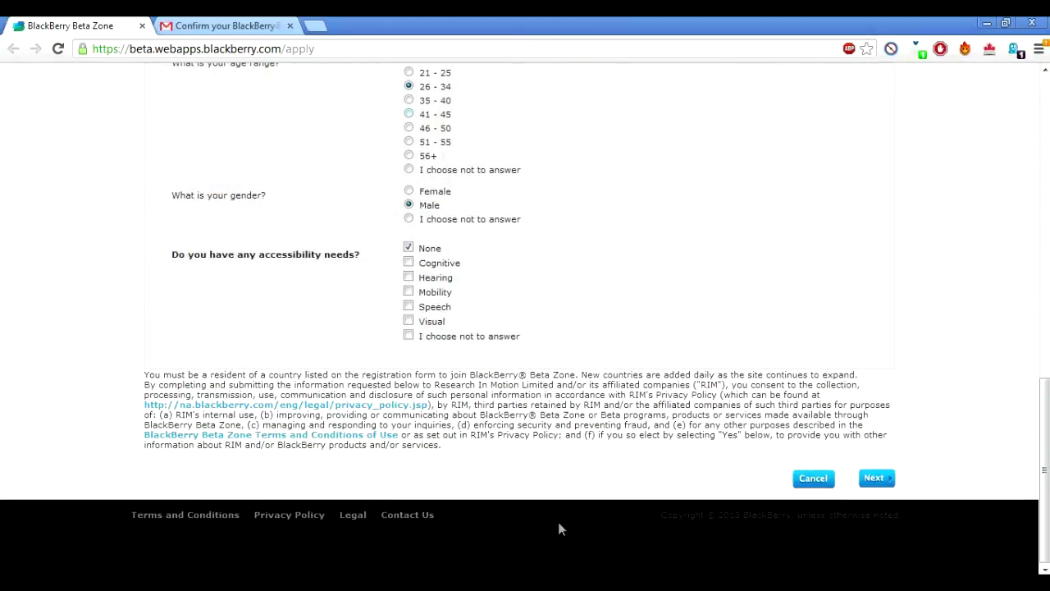
- Go to the Beta Zone terms and conditions and submit them with I Agree selected
click(876, 479)
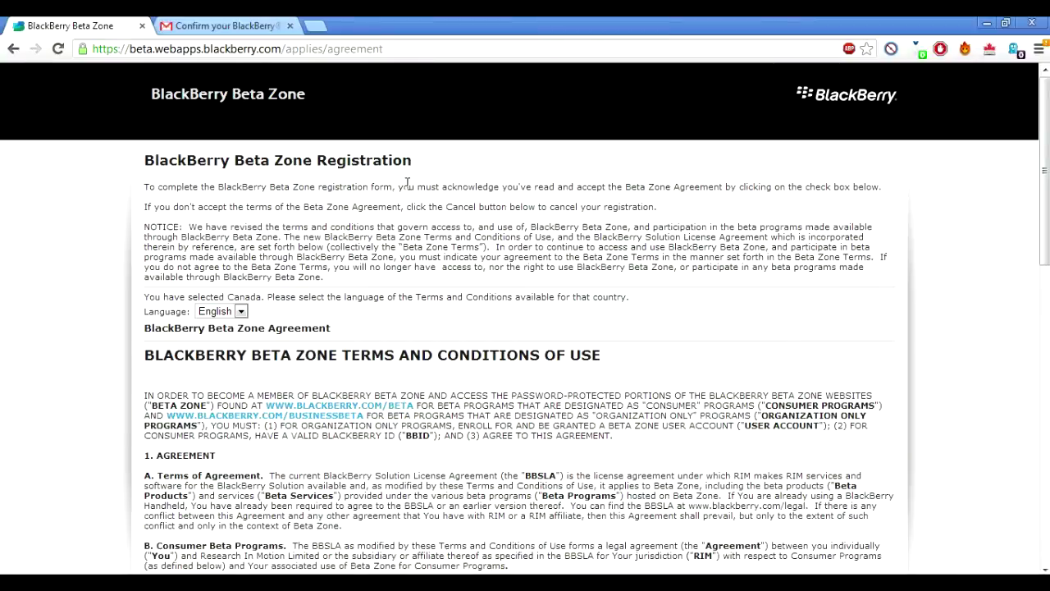
scroll(425, 330, down, 2)
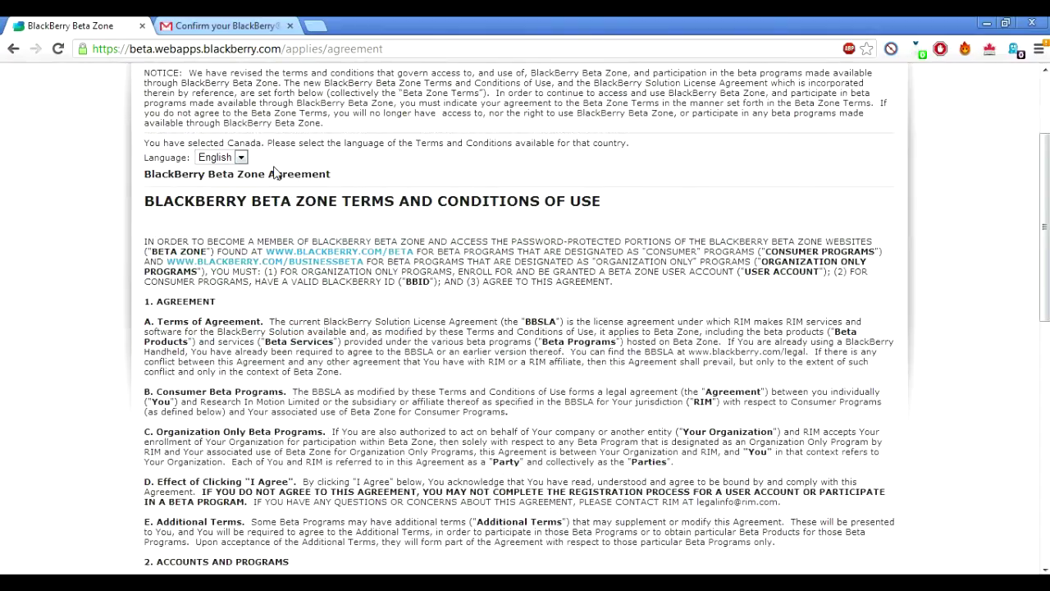
scroll(648, 222, down, 9)
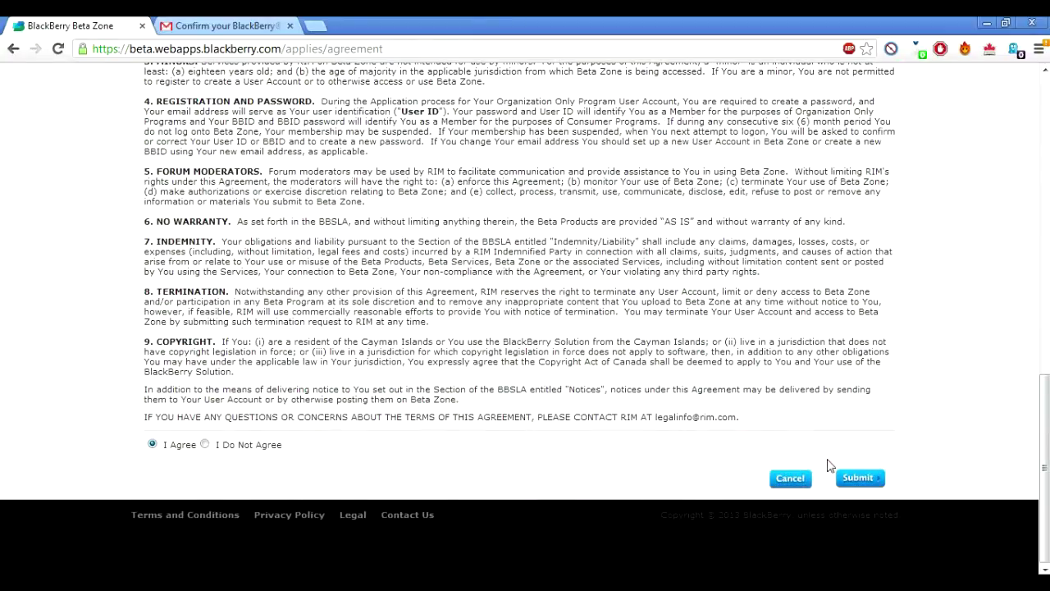
click(859, 477)
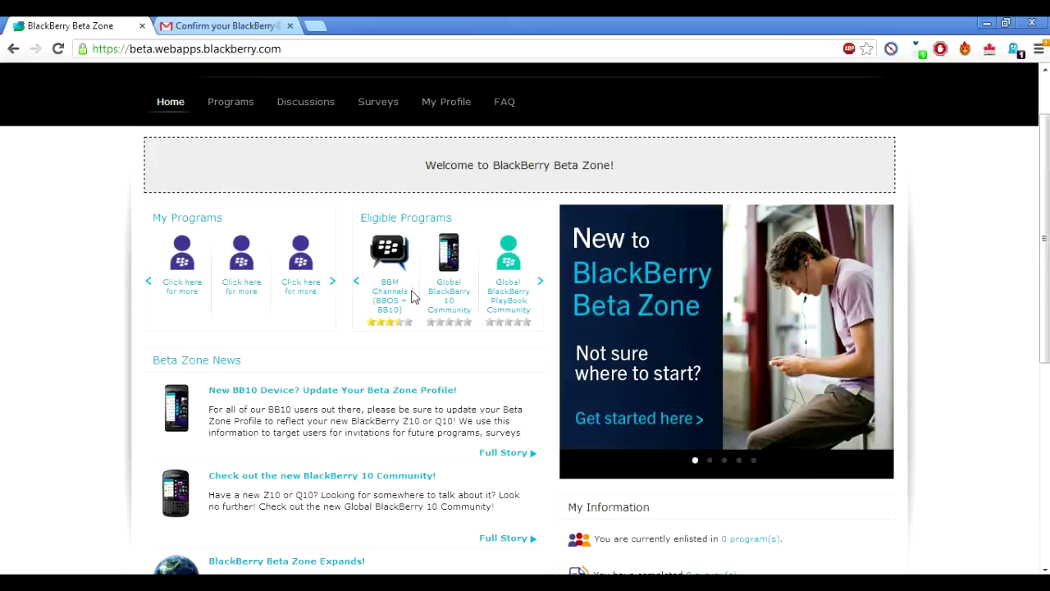
- Switch to Gmail's 'Confirm your BlackBerry ID email address' message
key(ctrl+Tab)
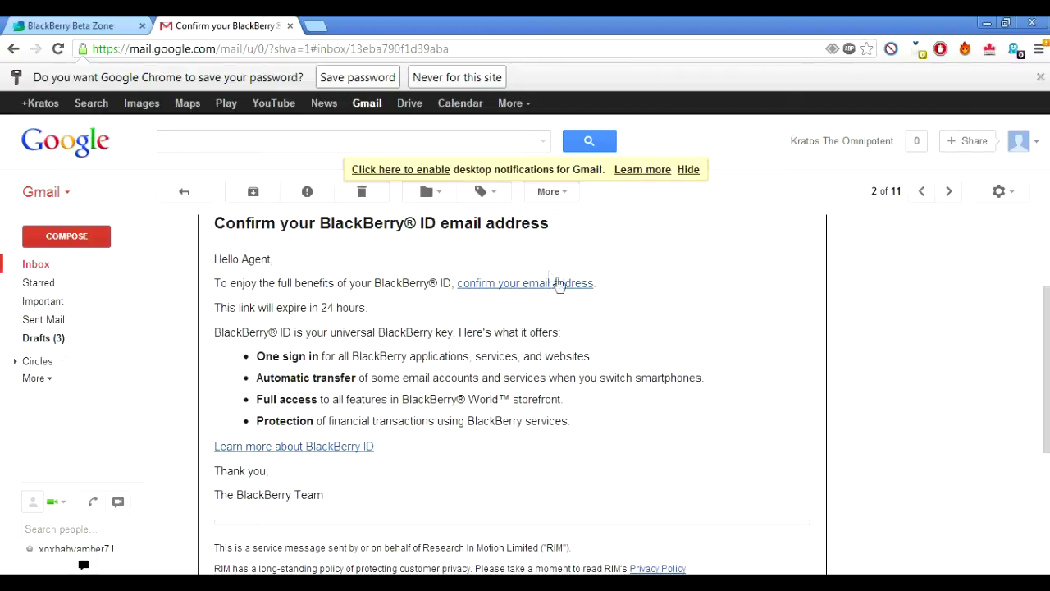
- Follow the email's confirmation link, close the blank tab, and return to the Beta Zone home page
click(527, 290)
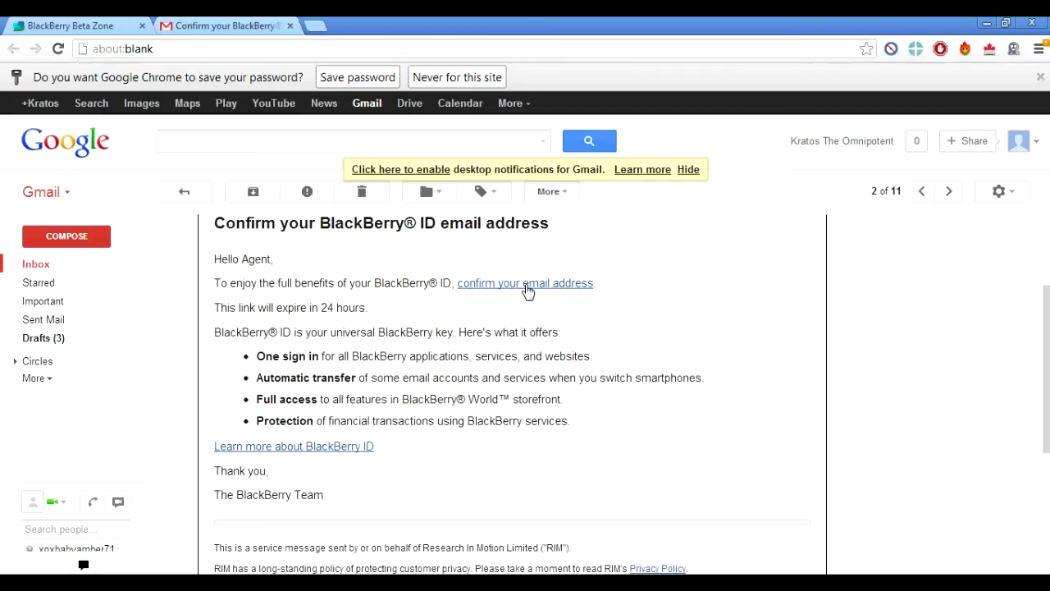
click(437, 25)
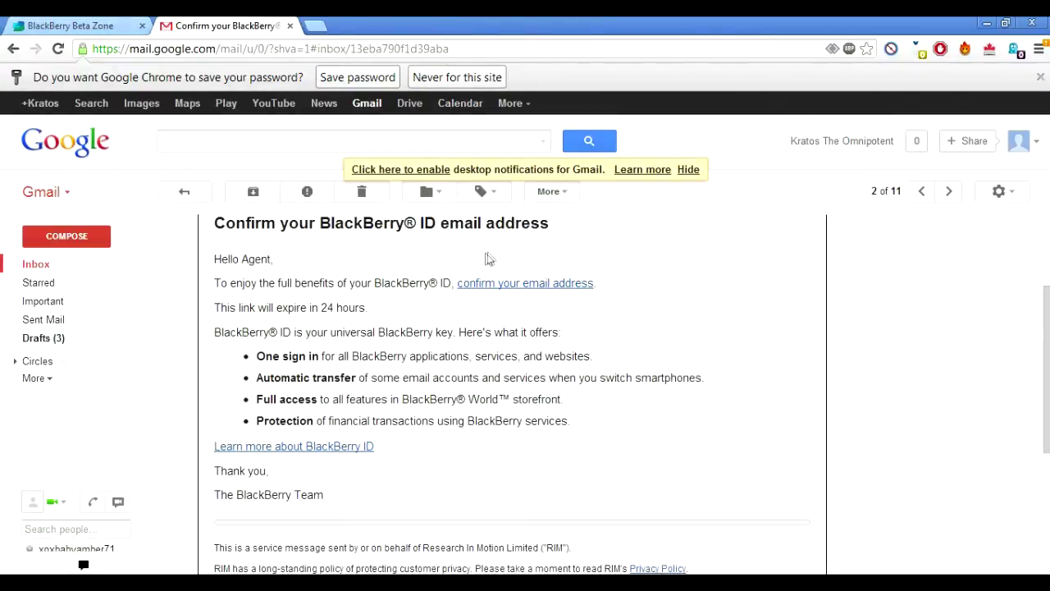
click(90, 25)
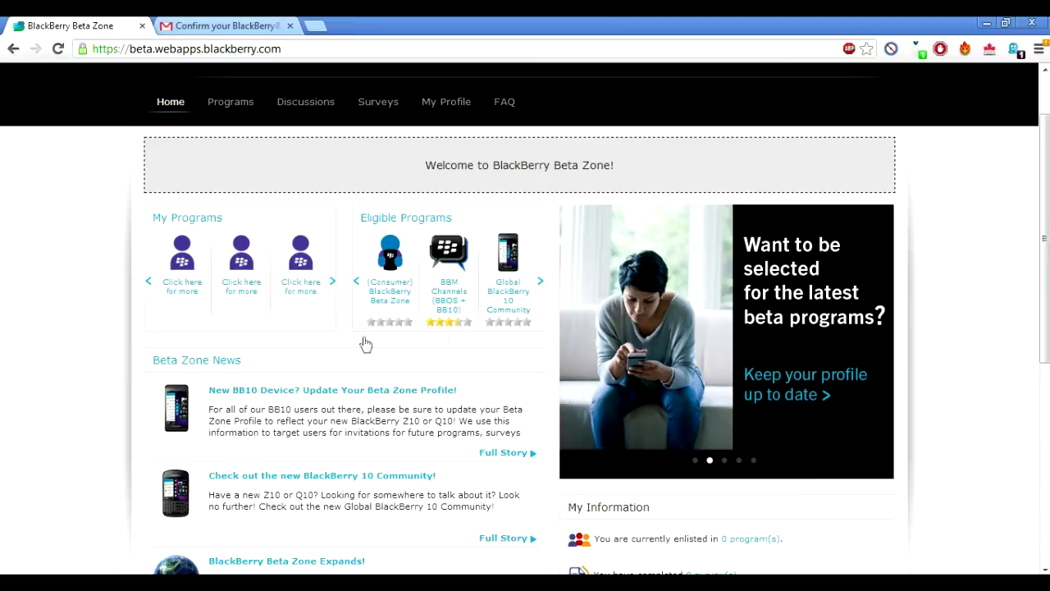
- Open the BBM Channels (BBOS + BB10) invitation and submit 'Yes, I would like to participate'
click(450, 315)
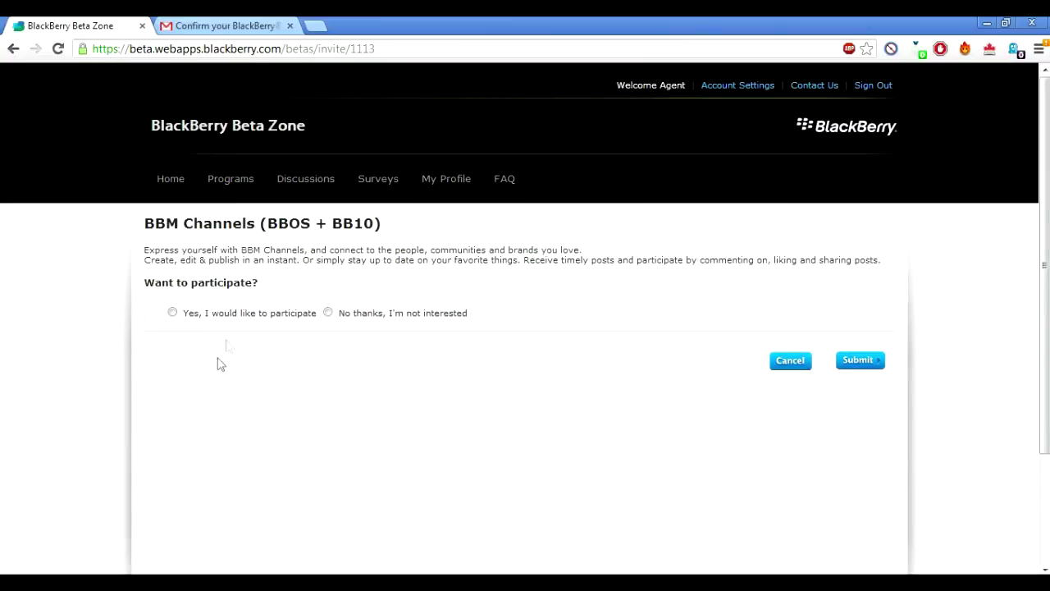
click(173, 313)
click(871, 368)
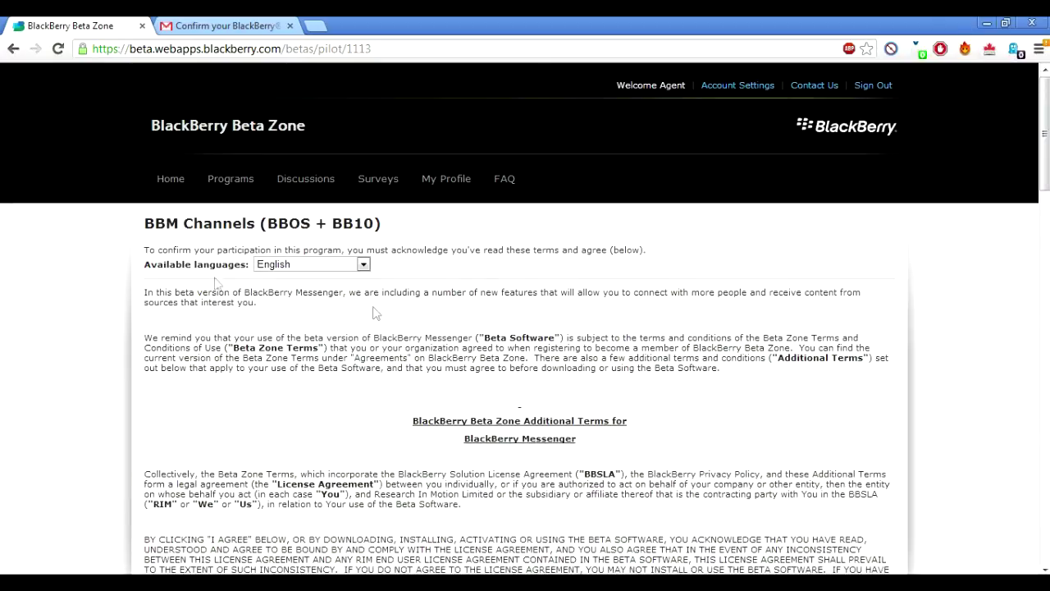
- Accept the program's additional beta terms with I Agree and submit them
scroll(335, 274, down, 15)
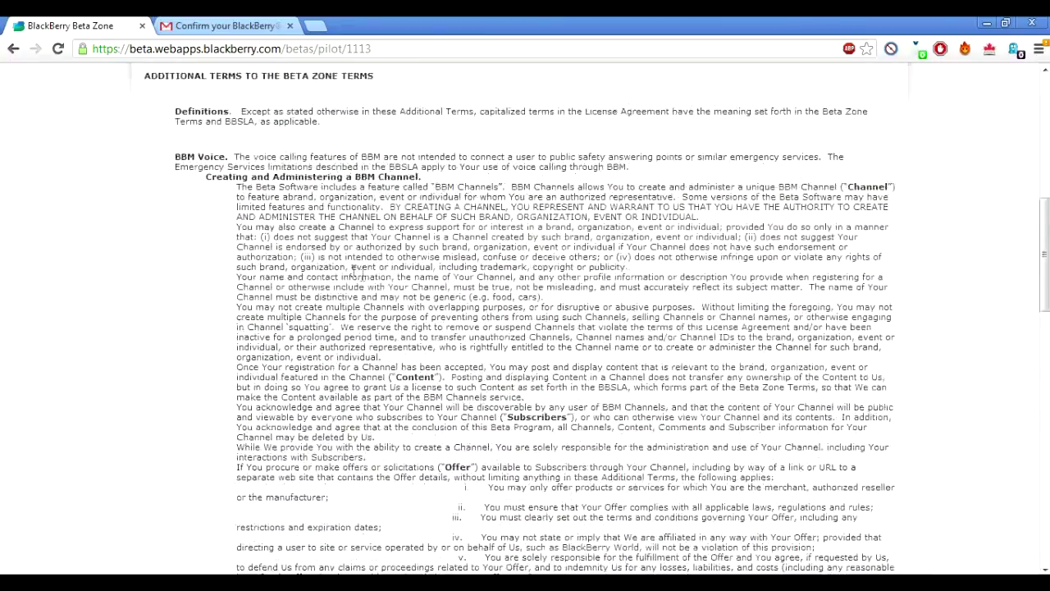
scroll(373, 280, down, 10)
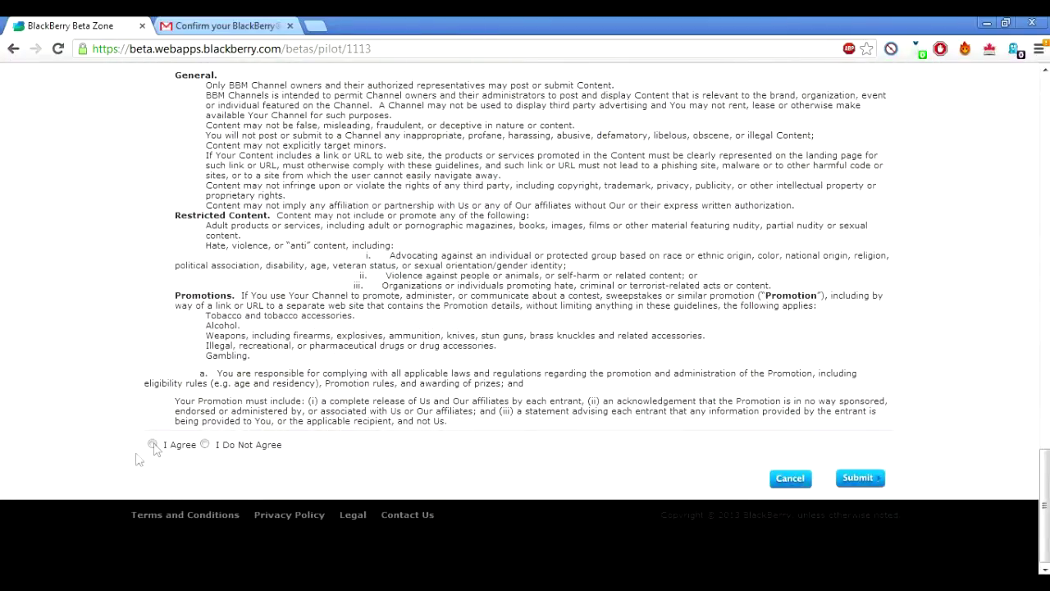
click(861, 478)
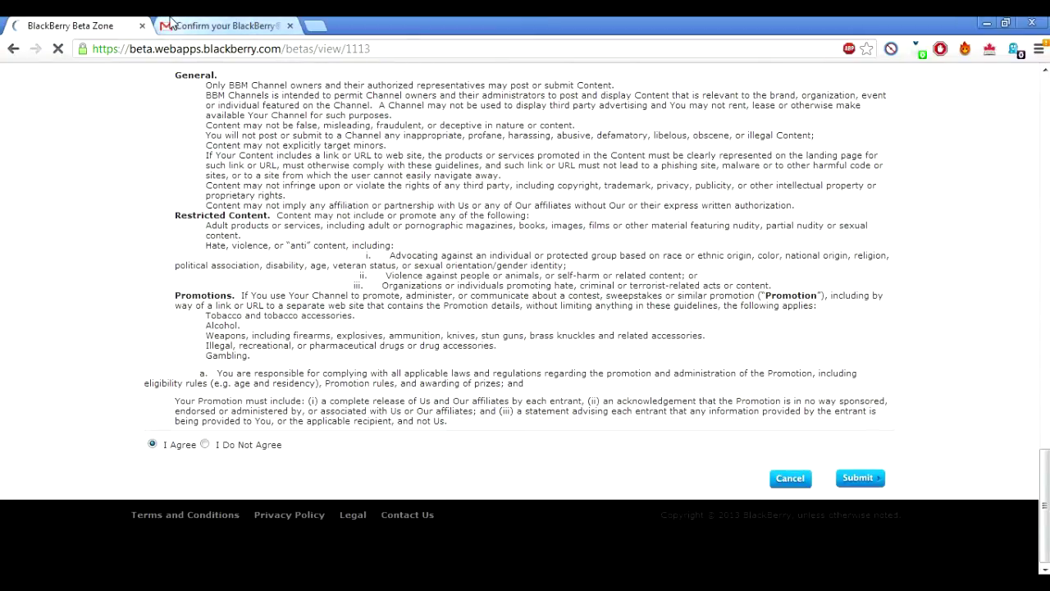
scroll(440, 511, down, 2)
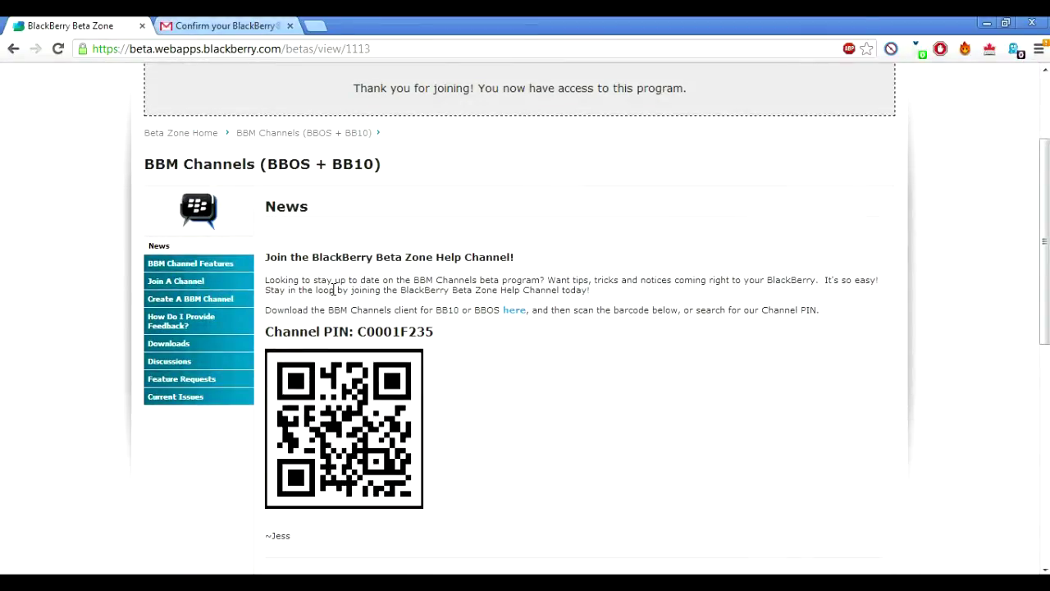
scroll(334, 289, up, 2)
drag(387, 242, 366, 243)
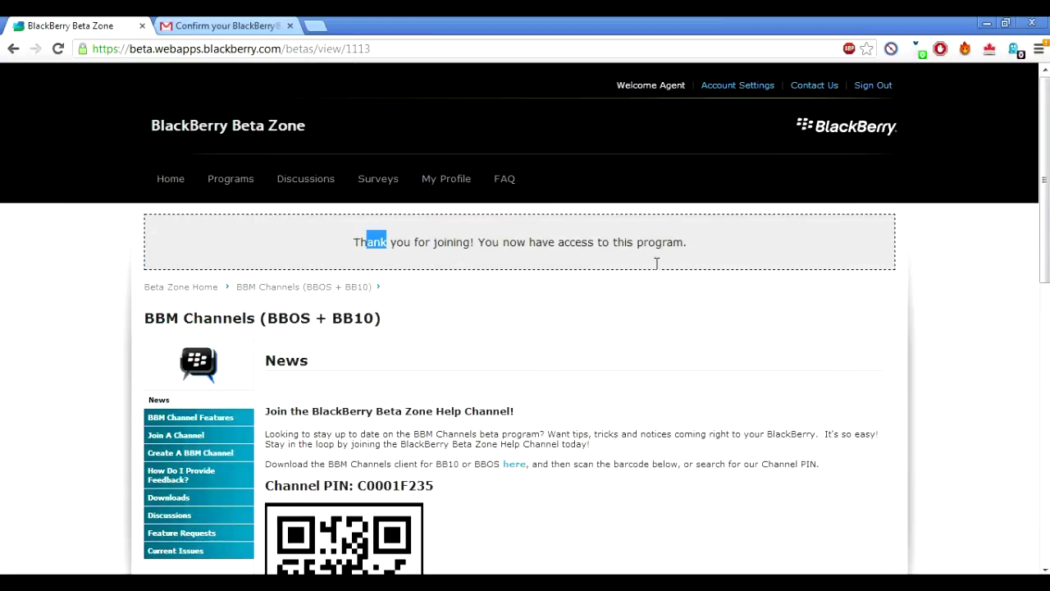
drag(656, 262, 656, 263)
scroll(443, 295, down, 2)
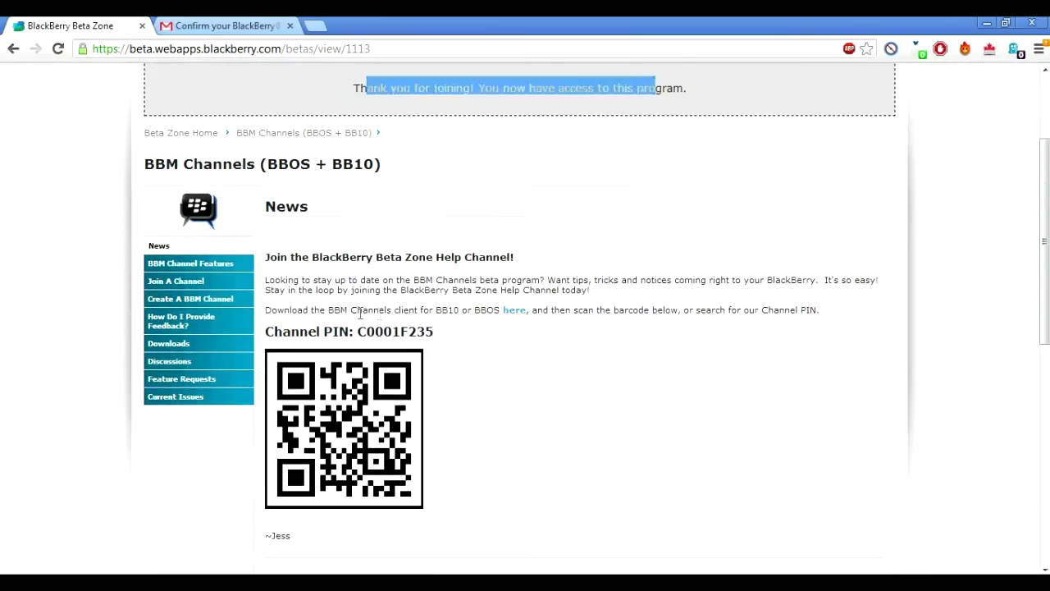
drag(311, 311, 517, 353)
click(531, 307)
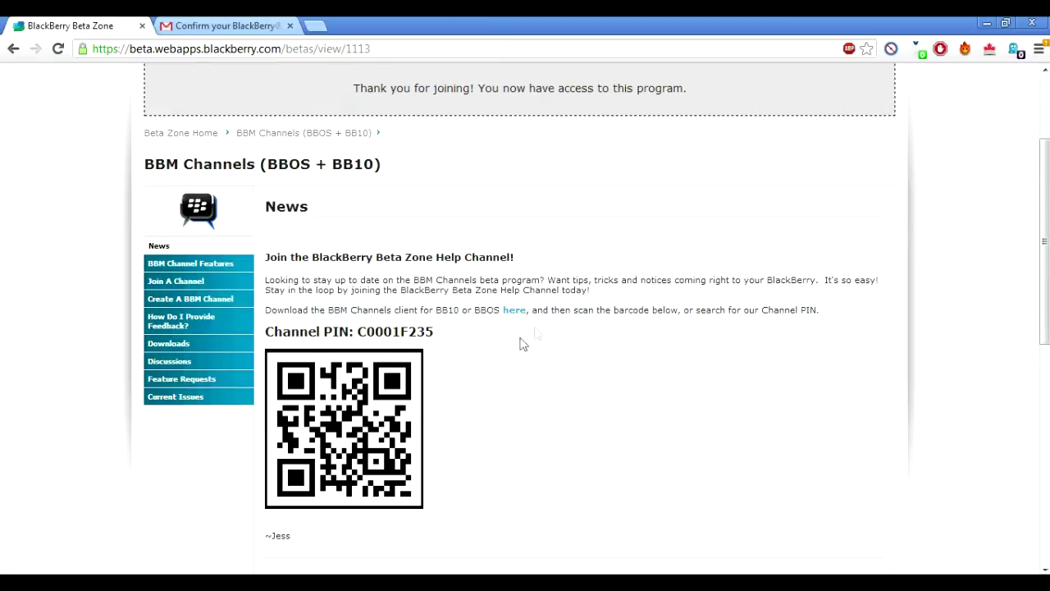
right_click(177, 349)
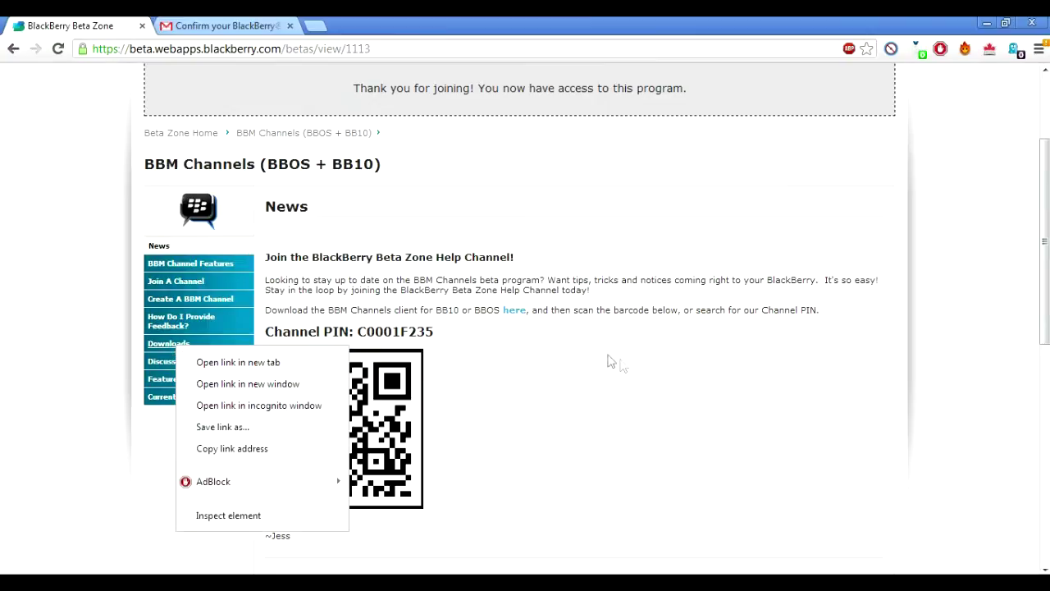
- Dismiss the link options and browse the program downloads page, then return to the news page
click(614, 361)
click(187, 346)
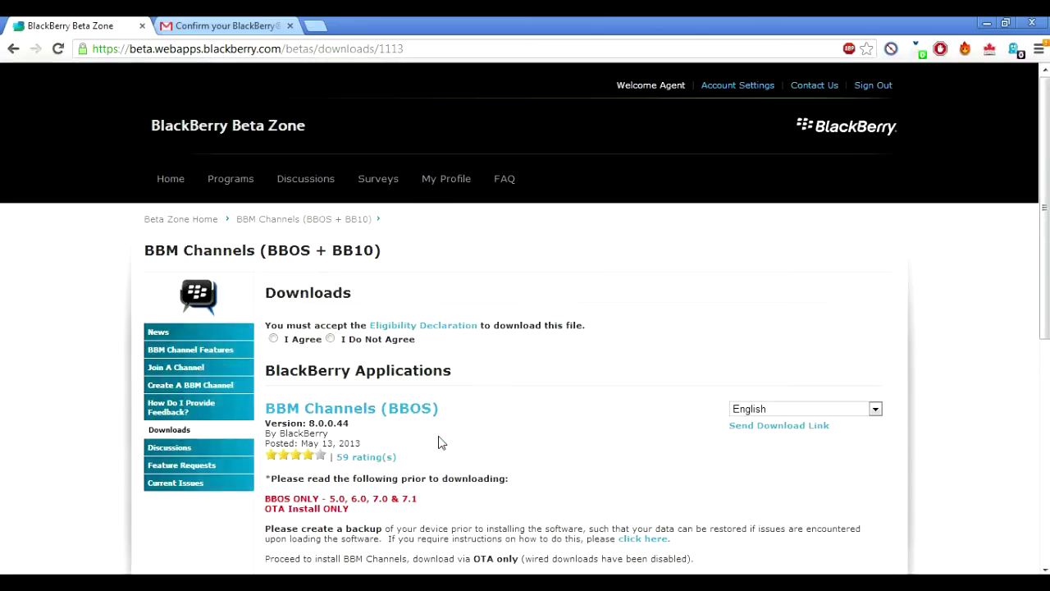
scroll(438, 435, down, 2)
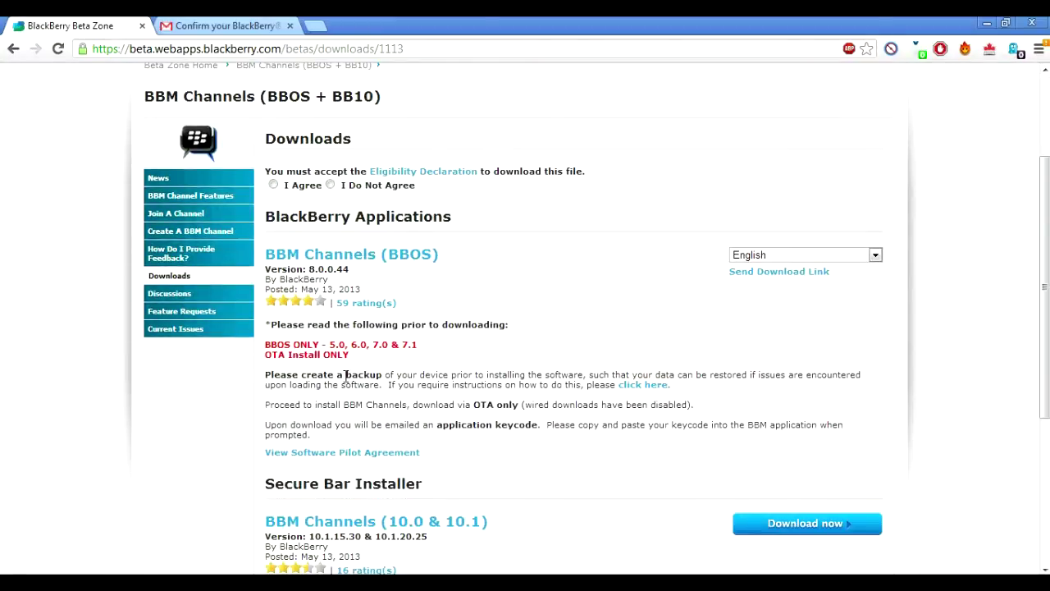
click(14, 48)
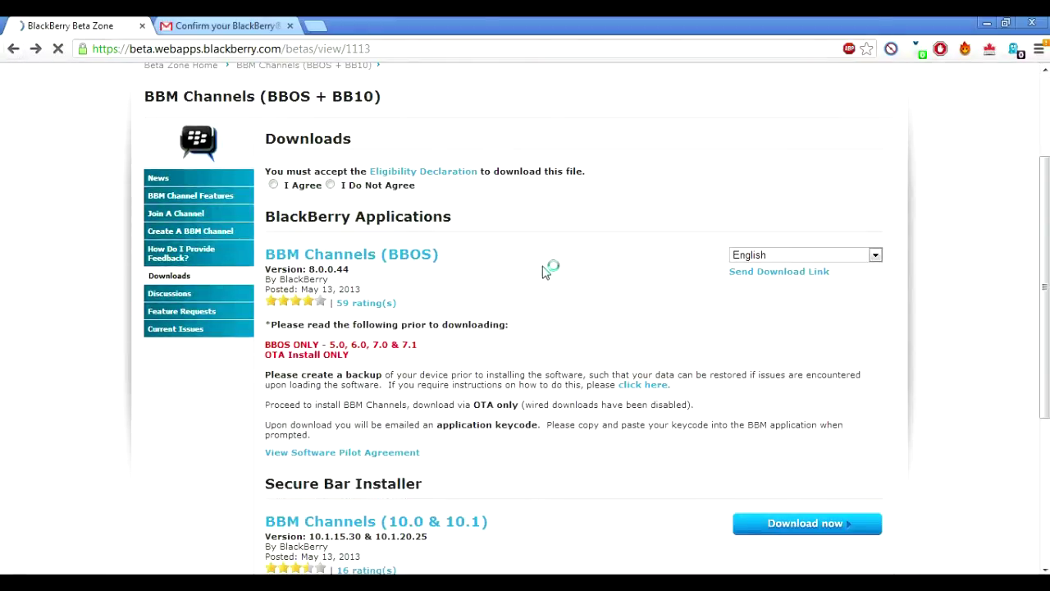
scroll(507, 329, down, 2)
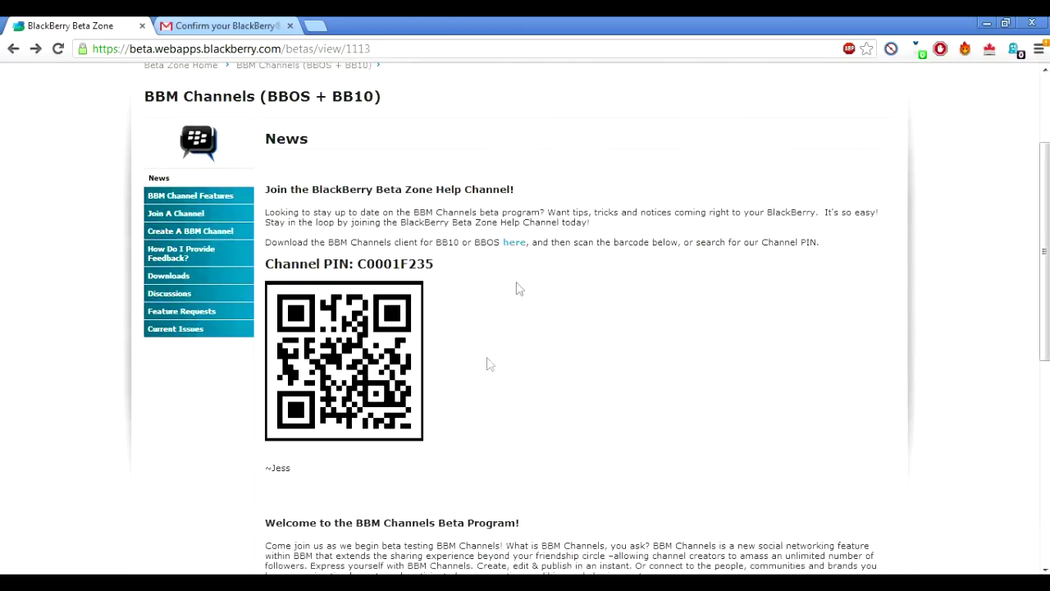
- Open the BBM Channels client downloads and accept the Eligibility Declaration with I Agree
click(519, 244)
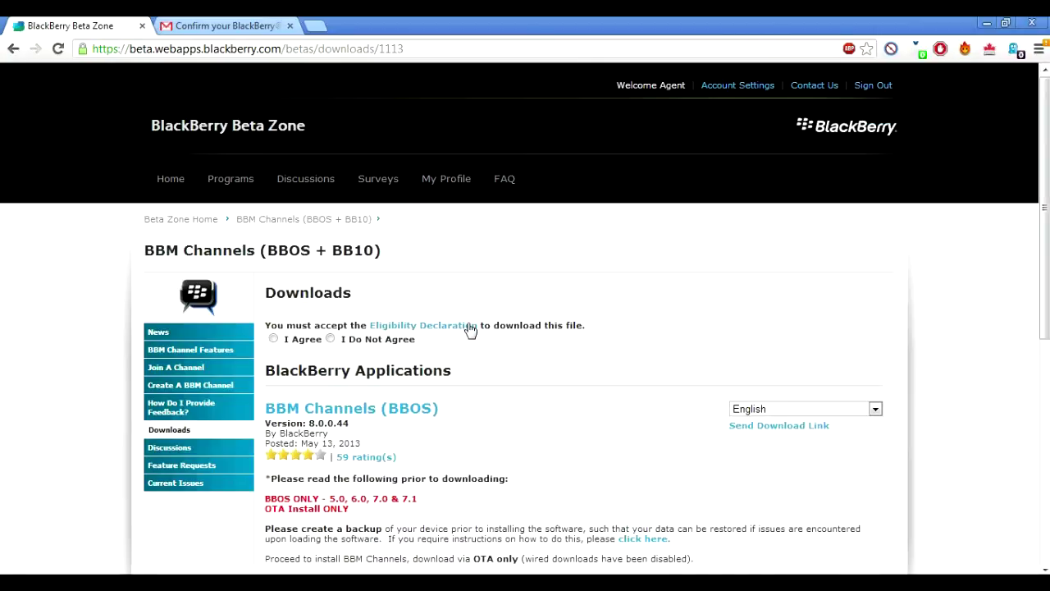
scroll(413, 334, down, 2)
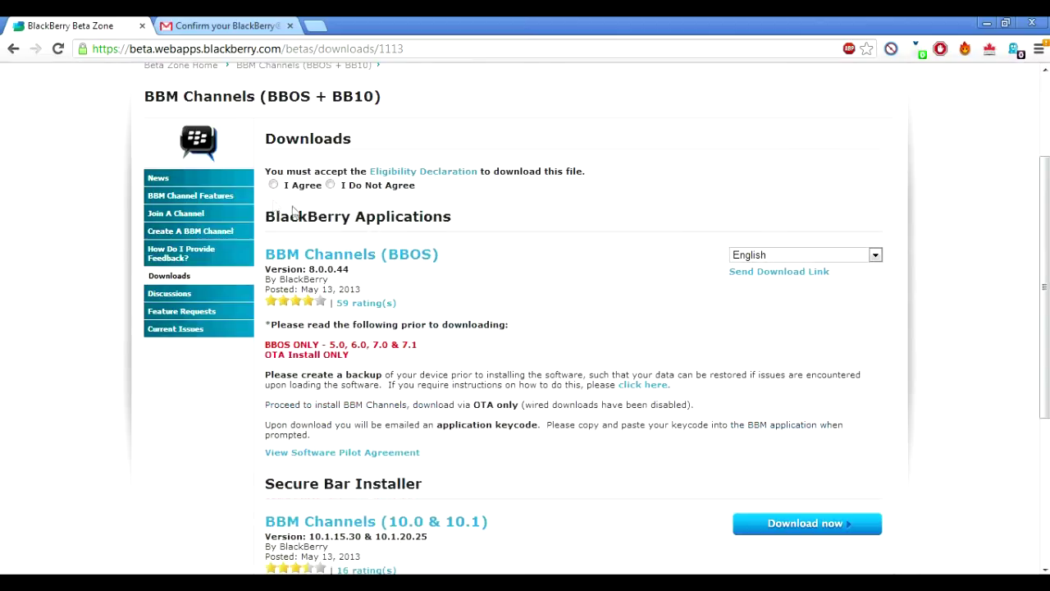
click(275, 185)
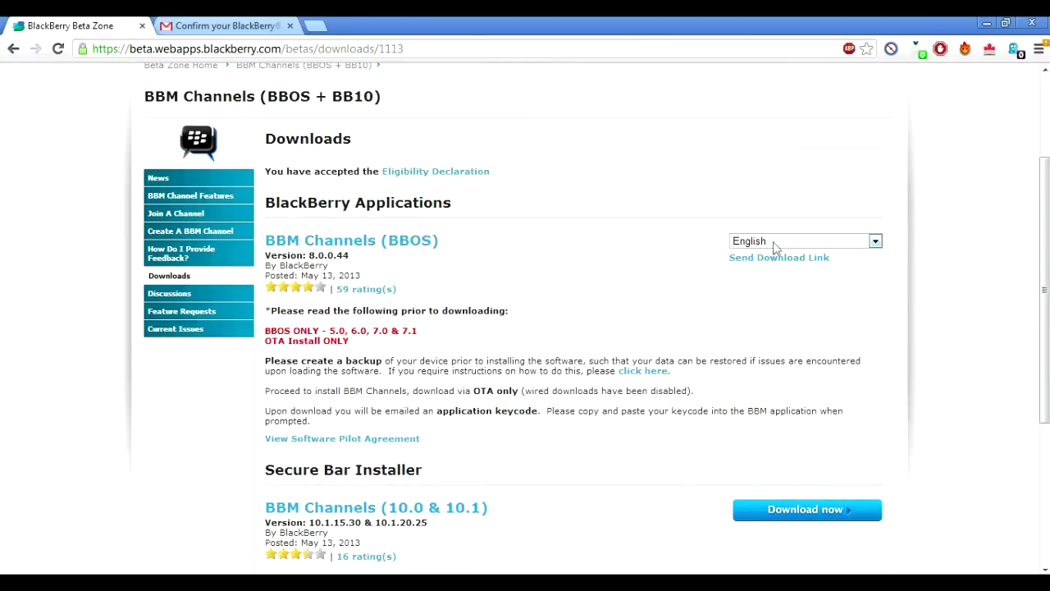
scroll(342, 298, down, 2)
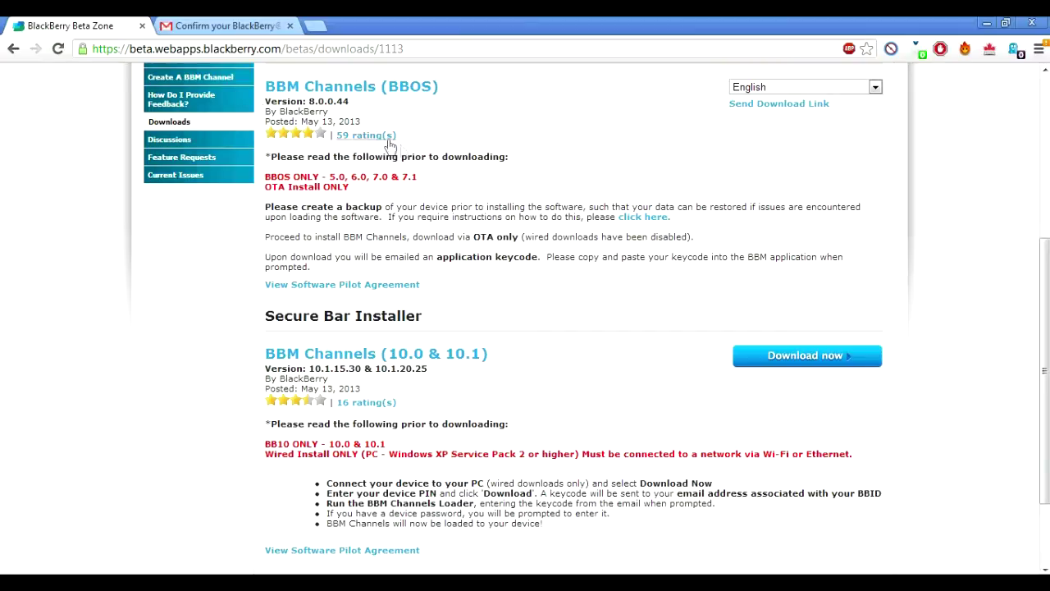
scroll(397, 177, down, 1)
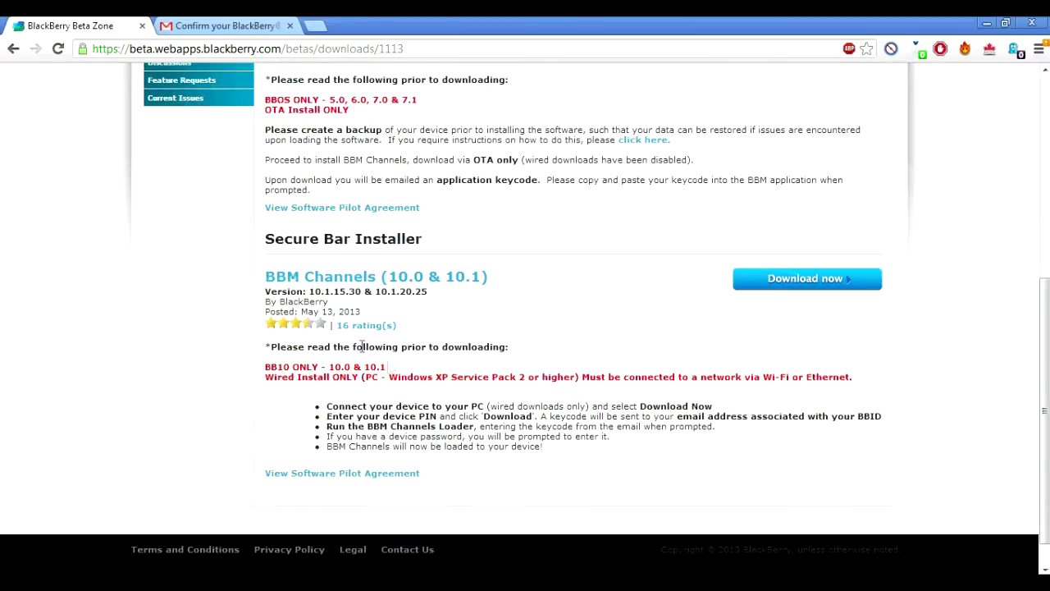
scroll(423, 342, up, 2)
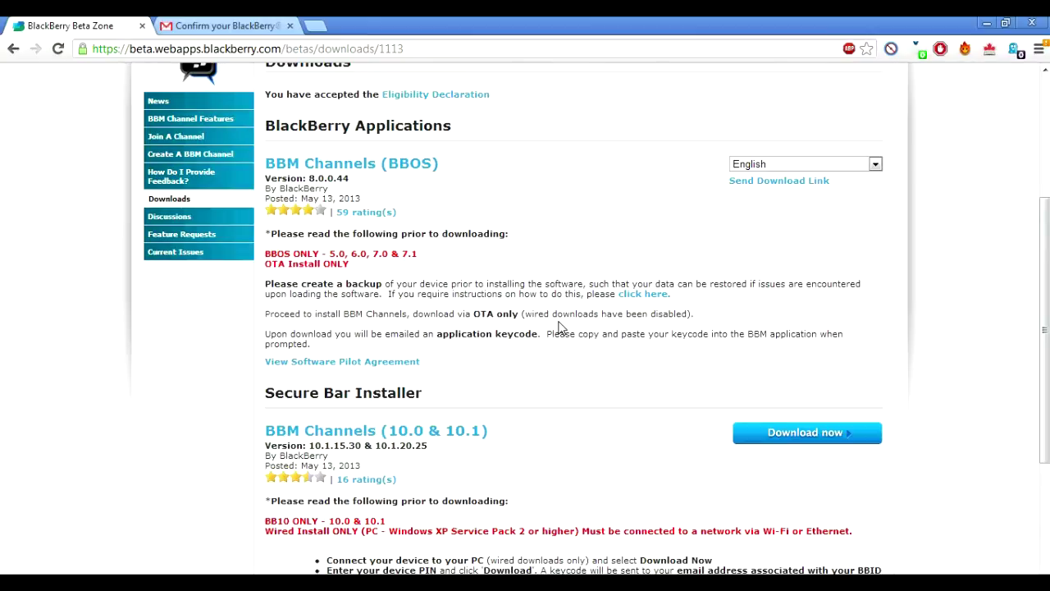
scroll(560, 327, down, 2)
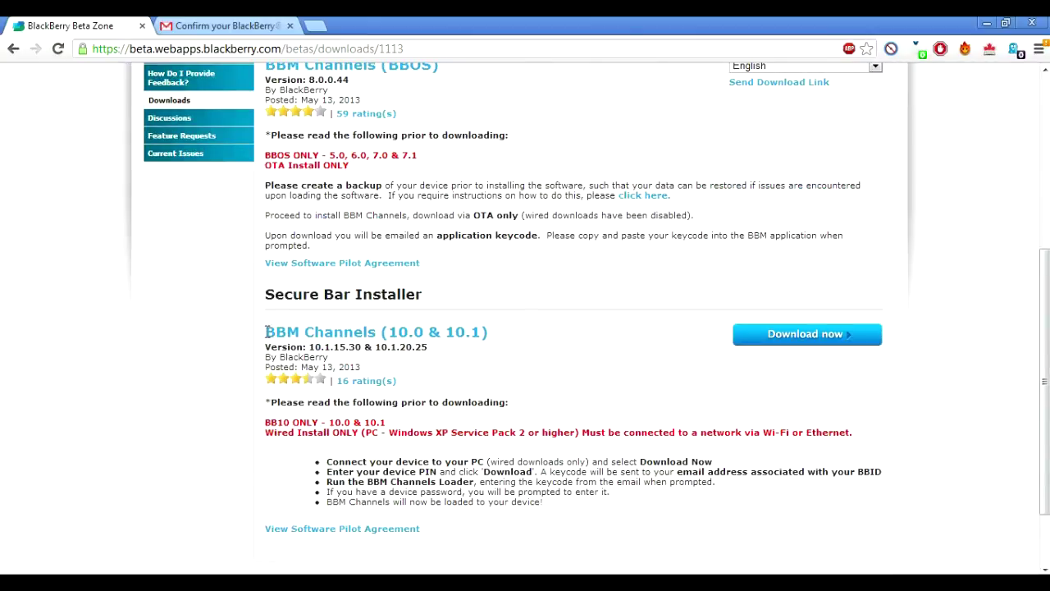
drag(267, 331, 500, 364)
click(505, 394)
scroll(347, 462, down, 2)
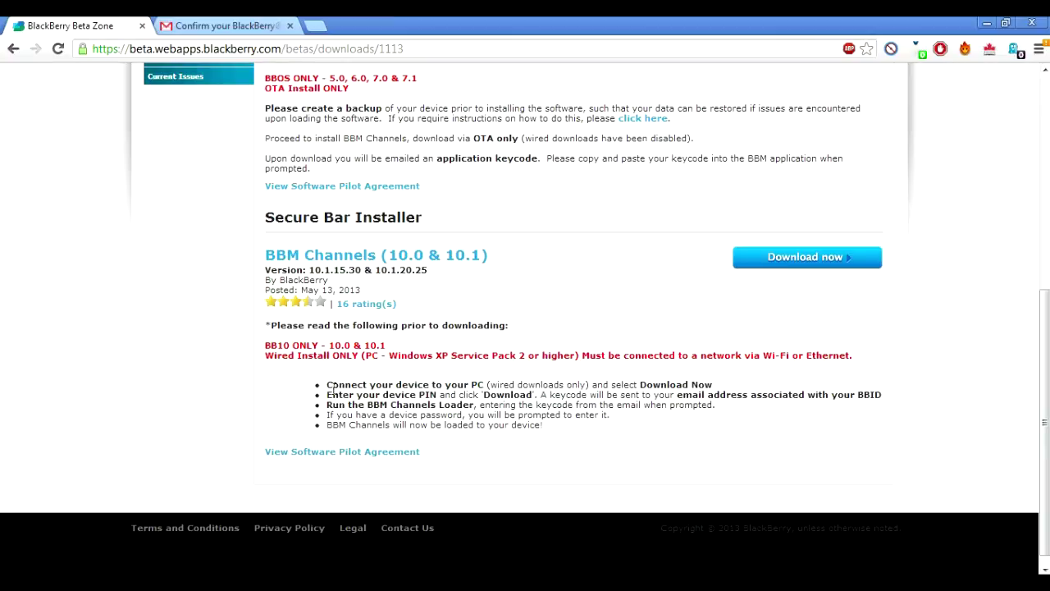
drag(329, 385, 518, 405)
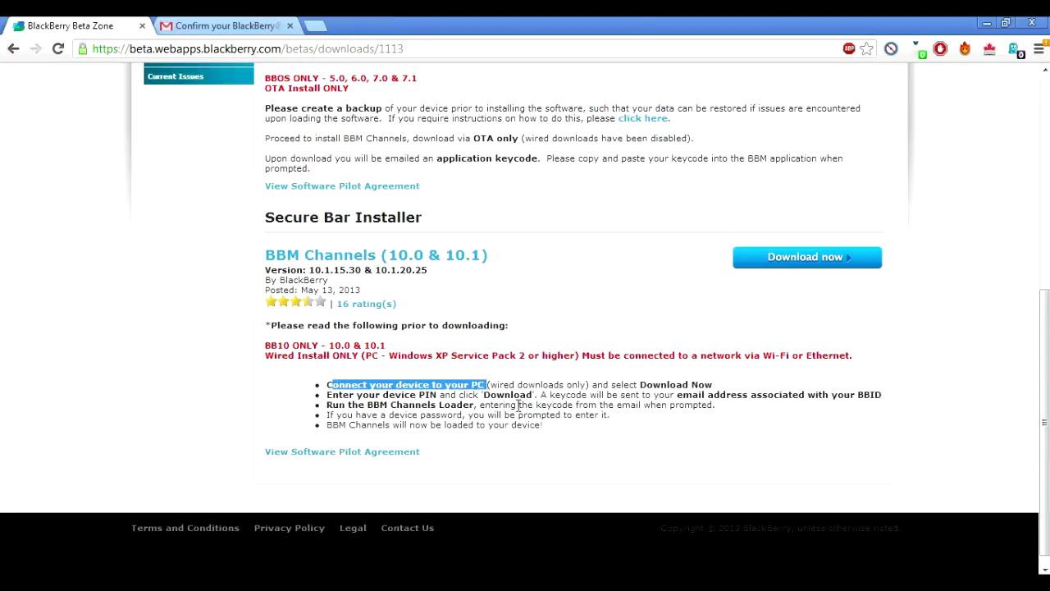
click(654, 391)
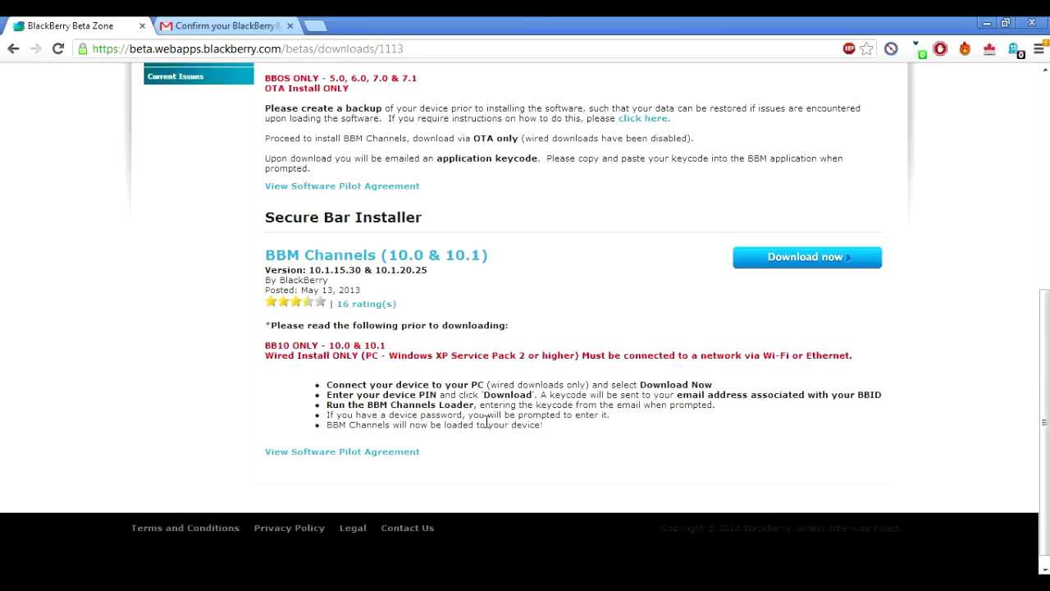
click(827, 258)
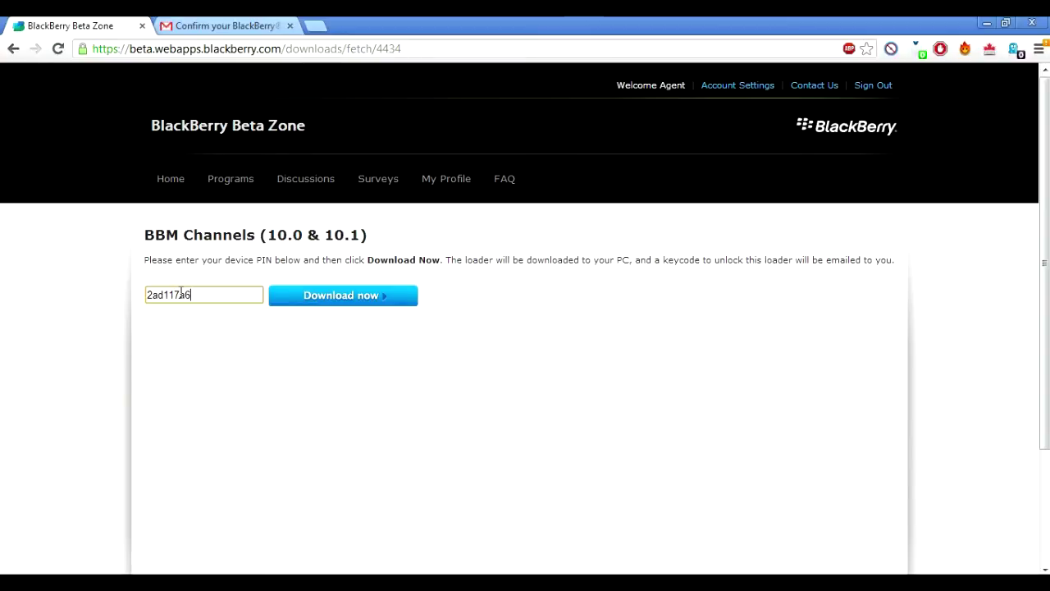
- Download the 23.0 MB BBM Channels loader .exe for the entered device PIN
click(345, 300)
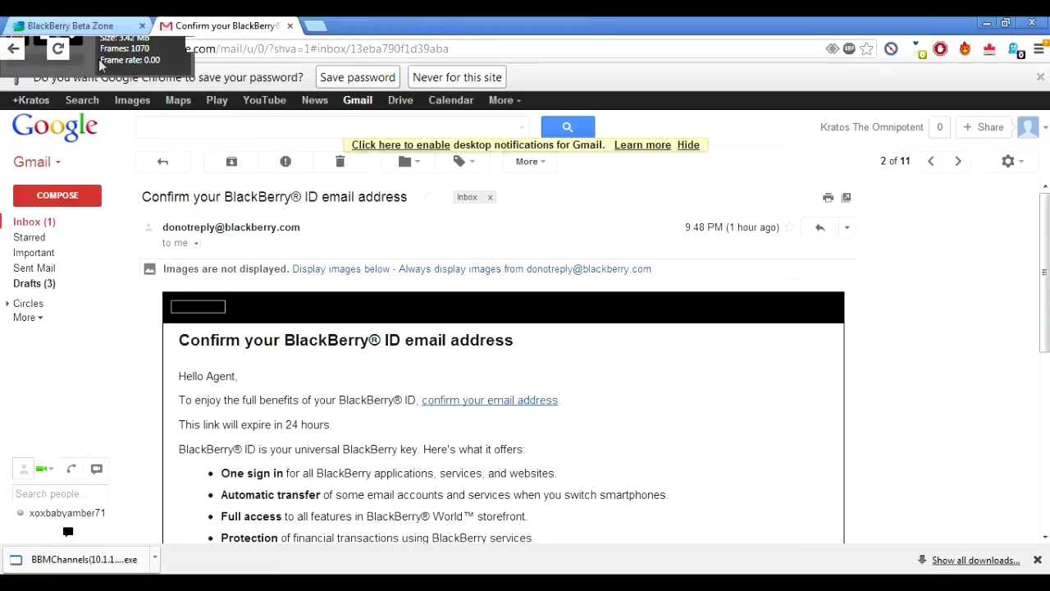
- Launch the downloaded BBM Channels loader .exe and approve its security warnings
click(74, 560)
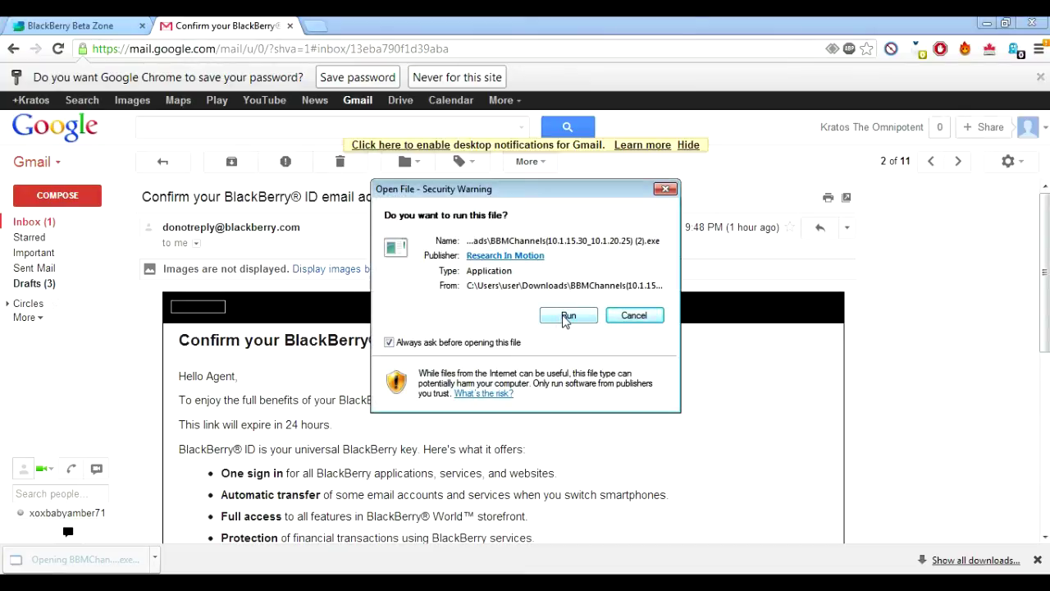
click(567, 317)
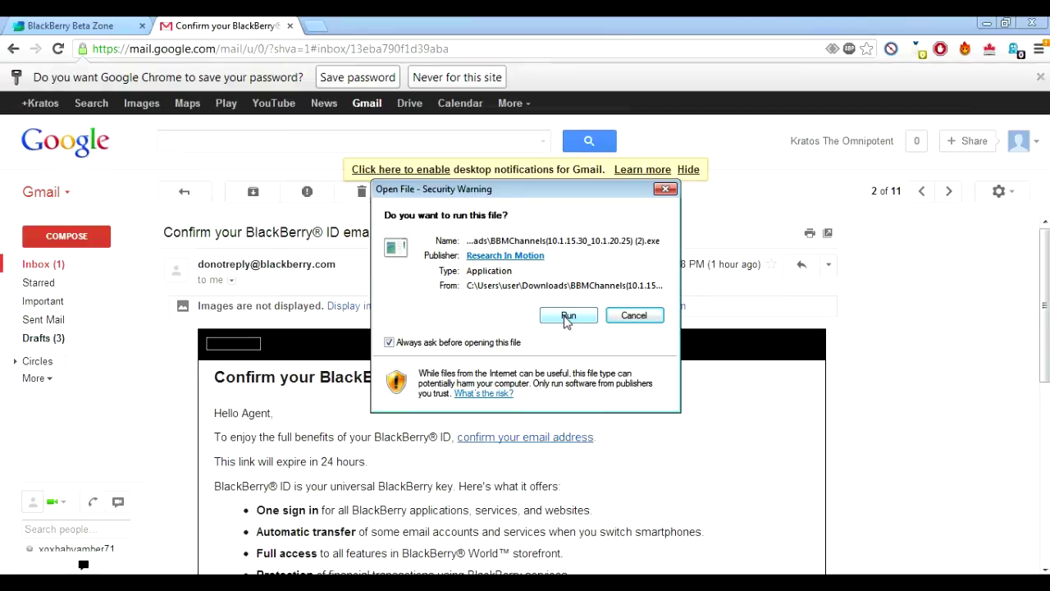
click(568, 316)
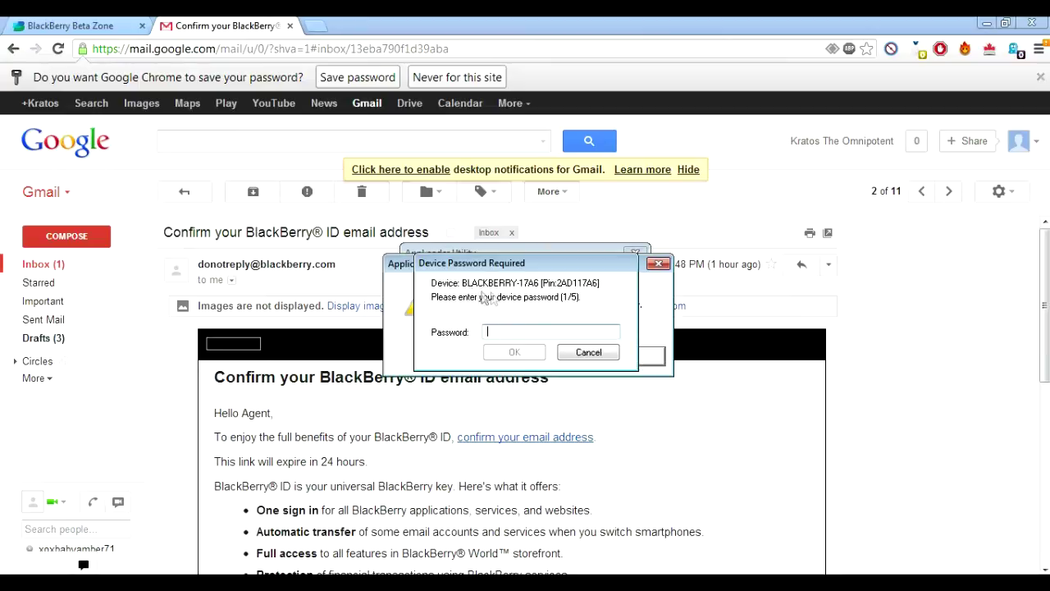
- Dismiss the loader's connect-your-device message and return to the Beta Zone download page
click(528, 330)
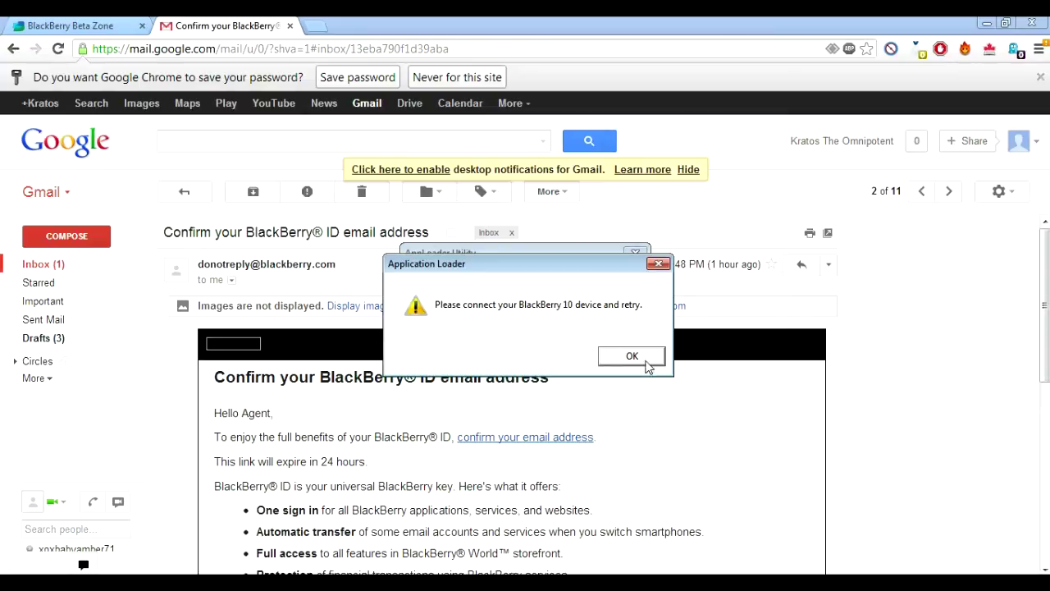
click(641, 357)
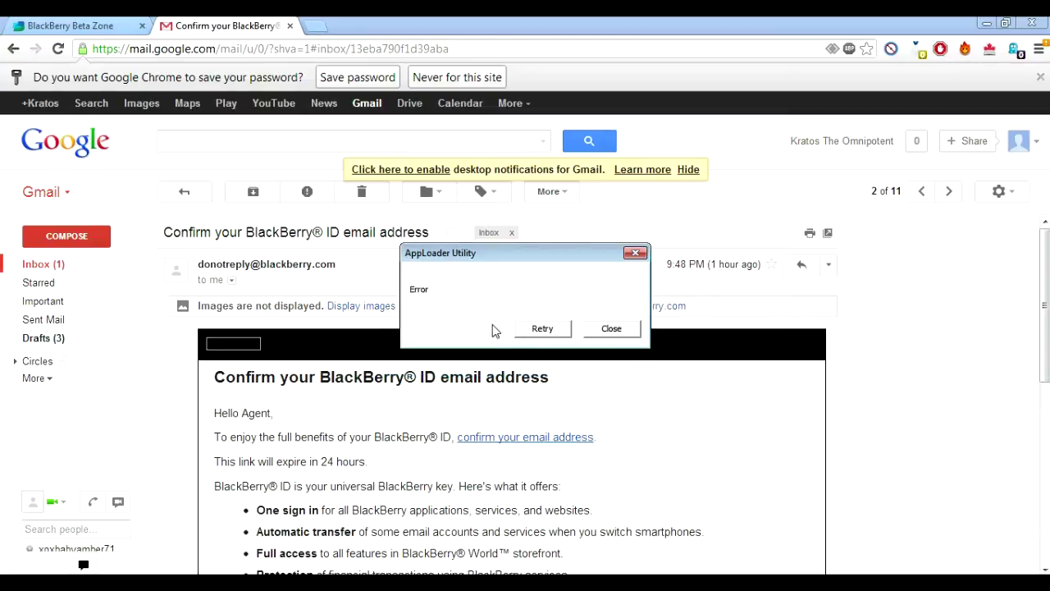
click(71, 27)
- Open the 'BBM Channels (BBOS + BB10) - Keycode' email from the Gmail inbox and reveal its full body
click(223, 26)
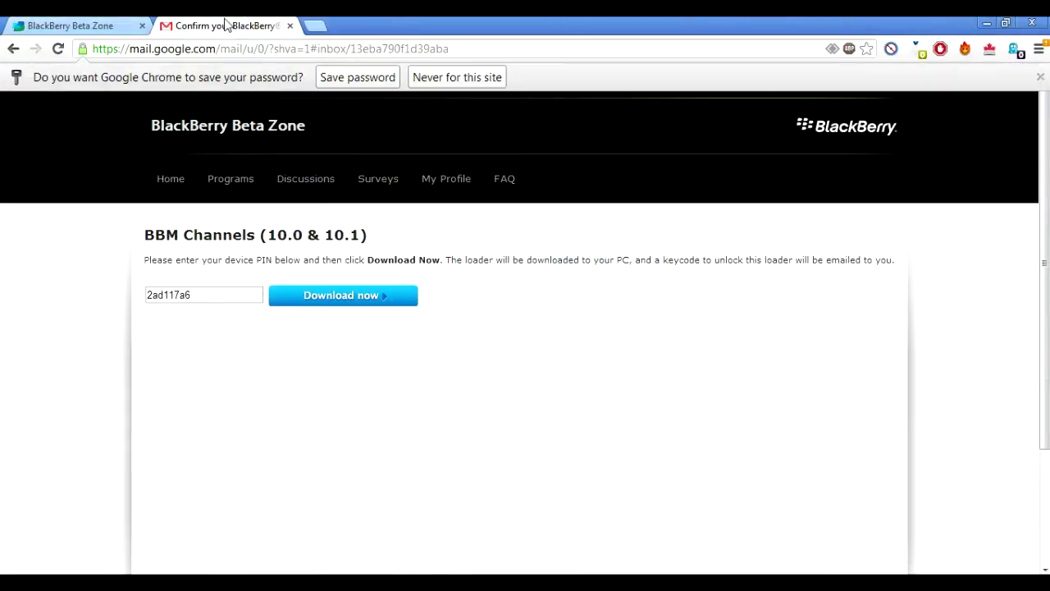
click(51, 266)
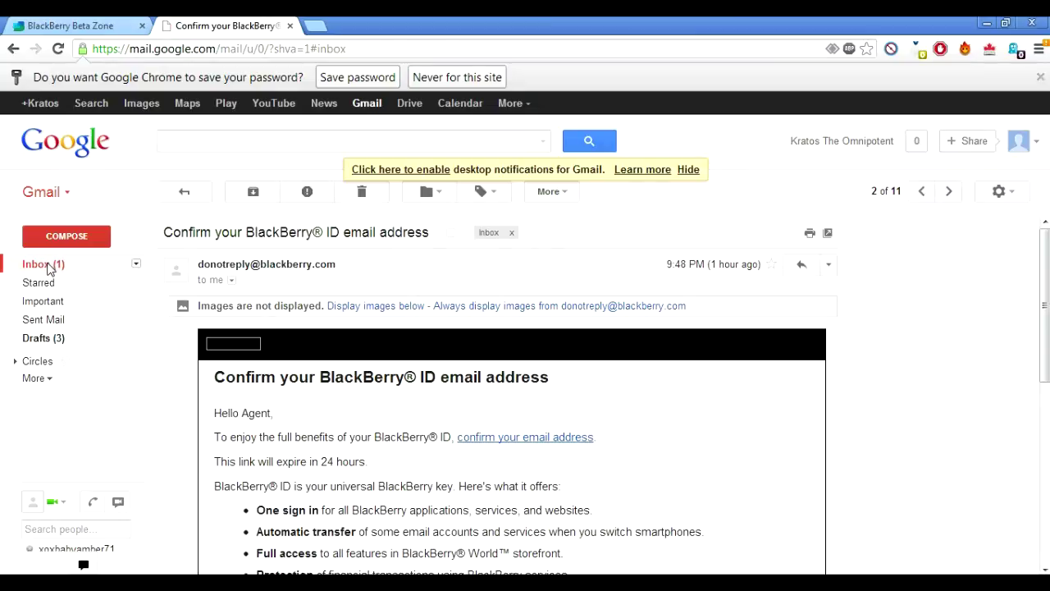
click(71, 26)
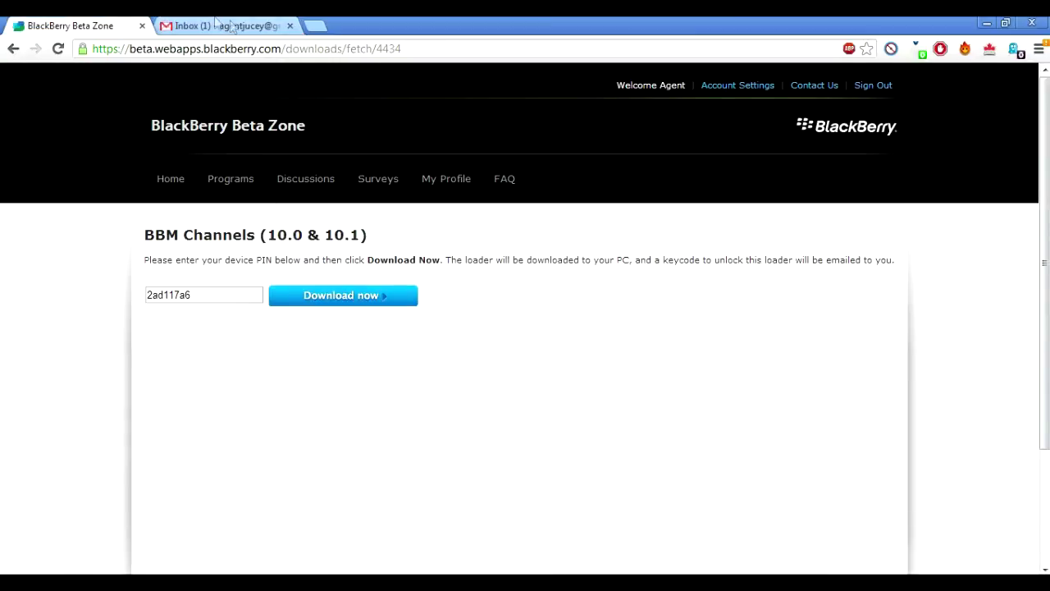
click(232, 27)
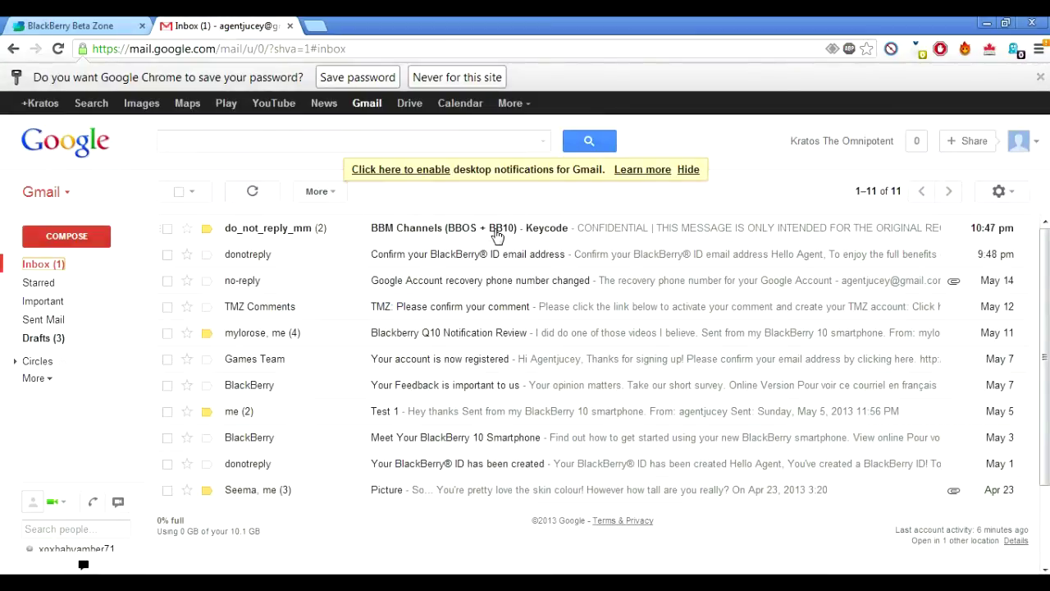
click(496, 236)
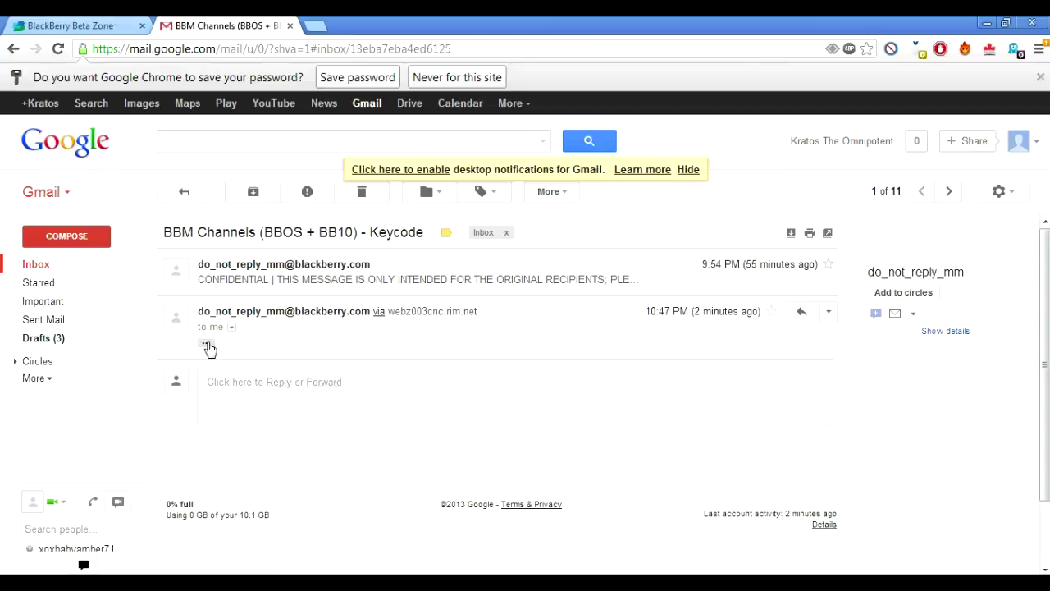
scroll(246, 320, down, 1)
scroll(265, 302, up, 1)
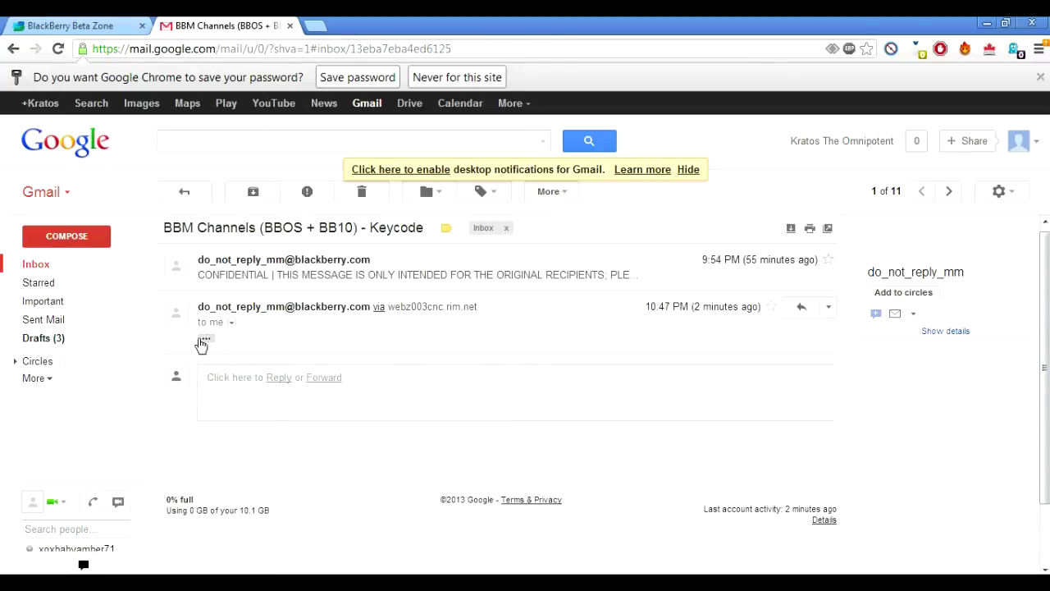
click(206, 337)
- Retry the load in Application Loader, submit the device password, and bring the Gmail keycode email forward
scroll(427, 394, down, 2)
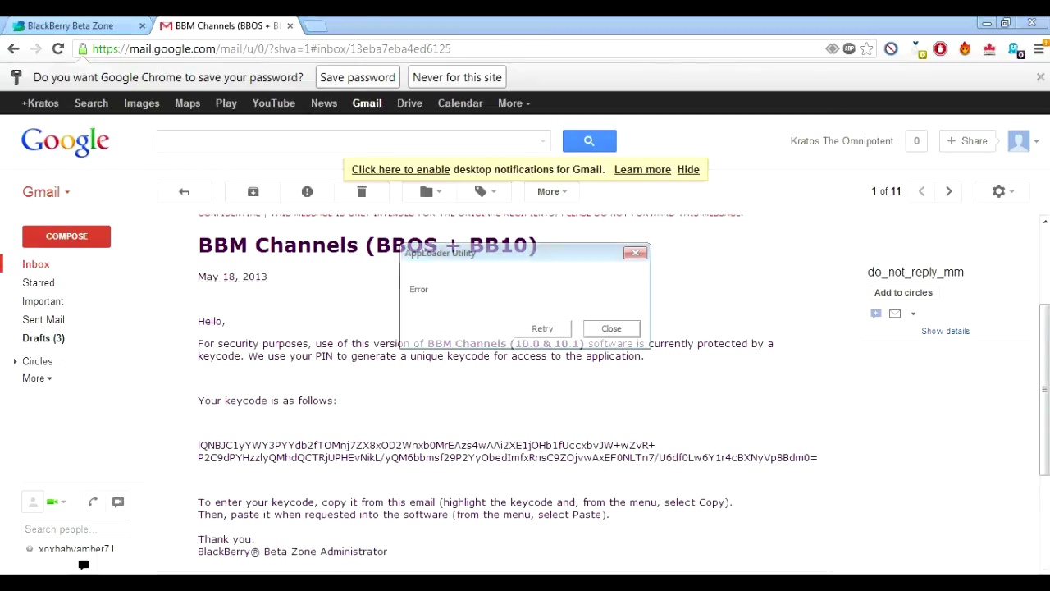
click(538, 327)
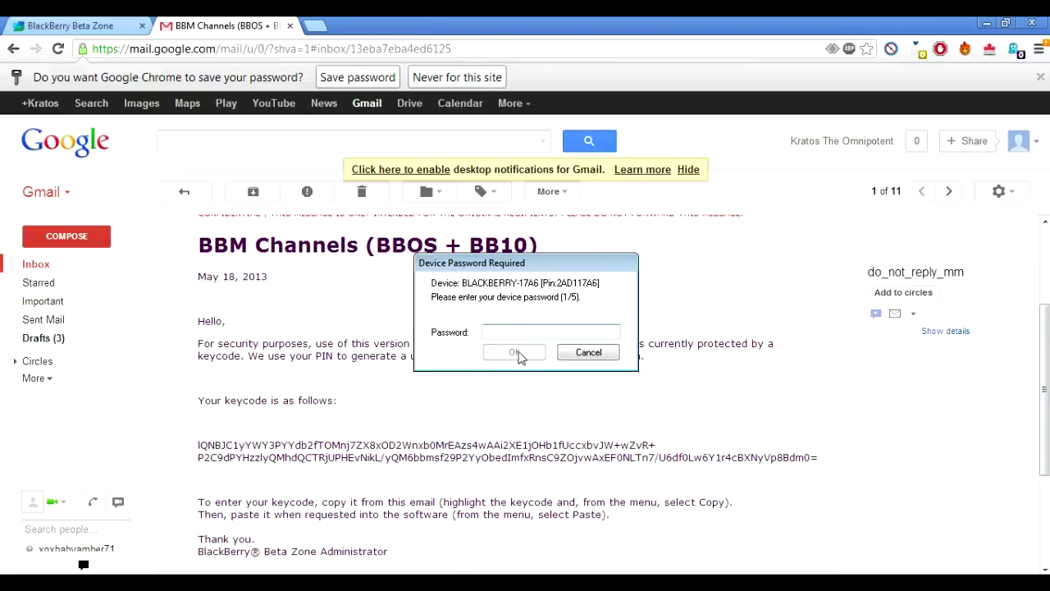
text(••)
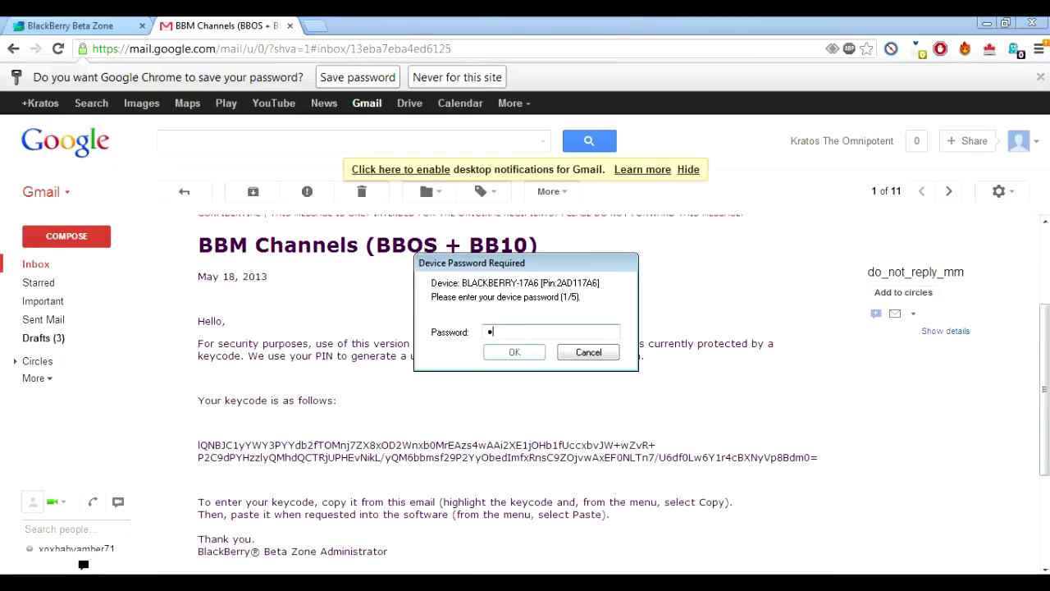
text(•)
click(518, 352)
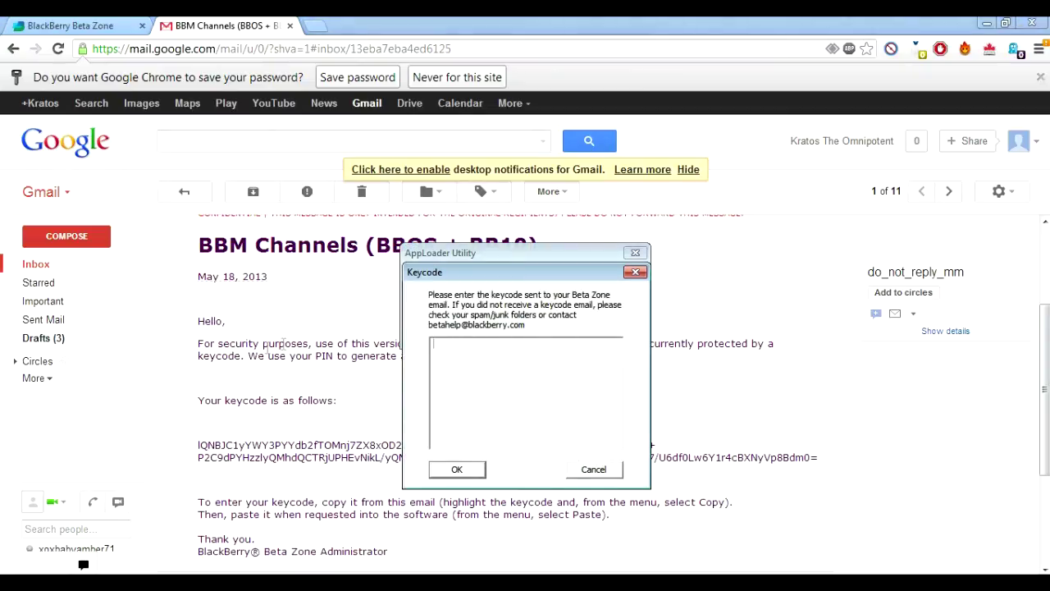
click(310, 334)
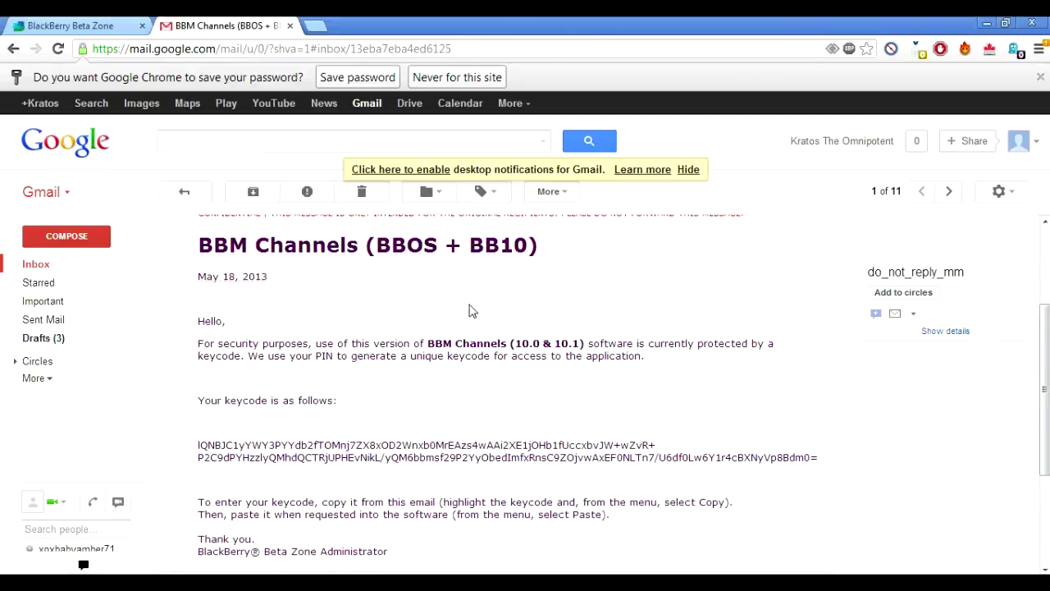
- Copy the two-line keycode from the email, paste it into the loader's Keycode box, and submit it
scroll(472, 310, up, 2)
scroll(509, 326, down, 5)
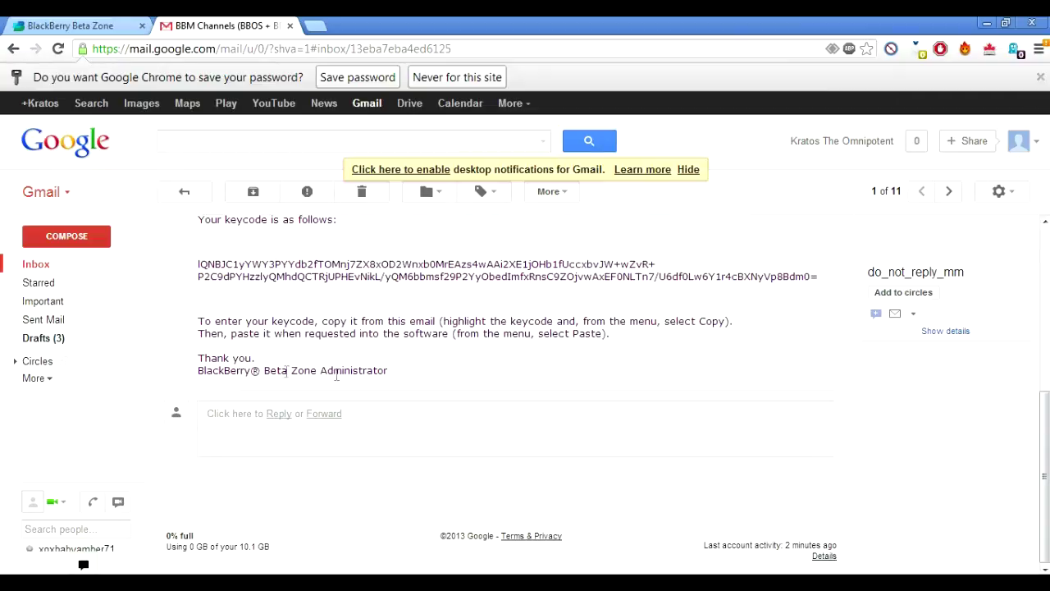
scroll(276, 358, up, 2)
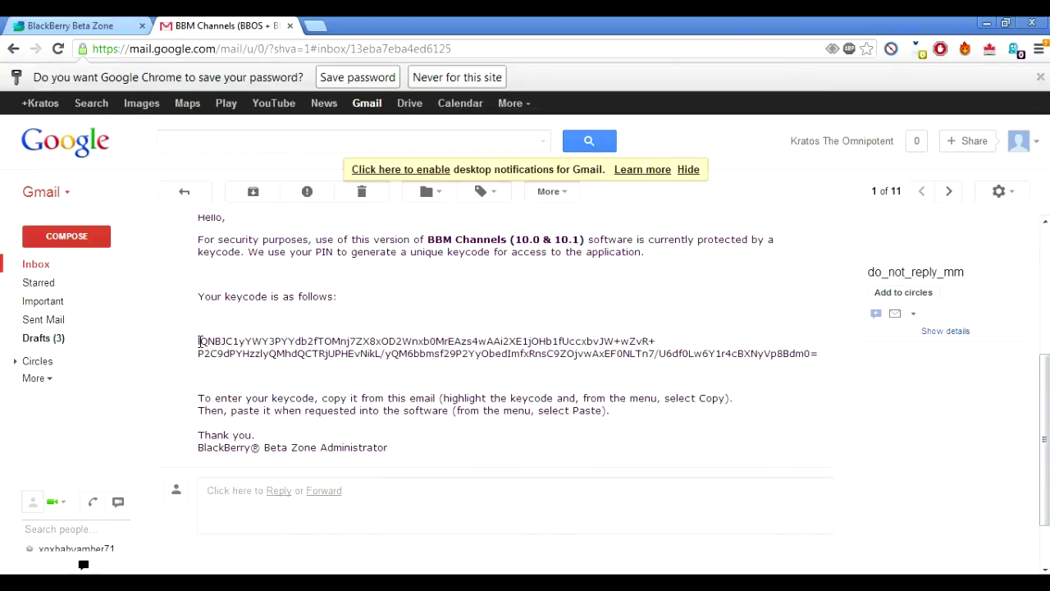
drag(199, 343, 578, 336)
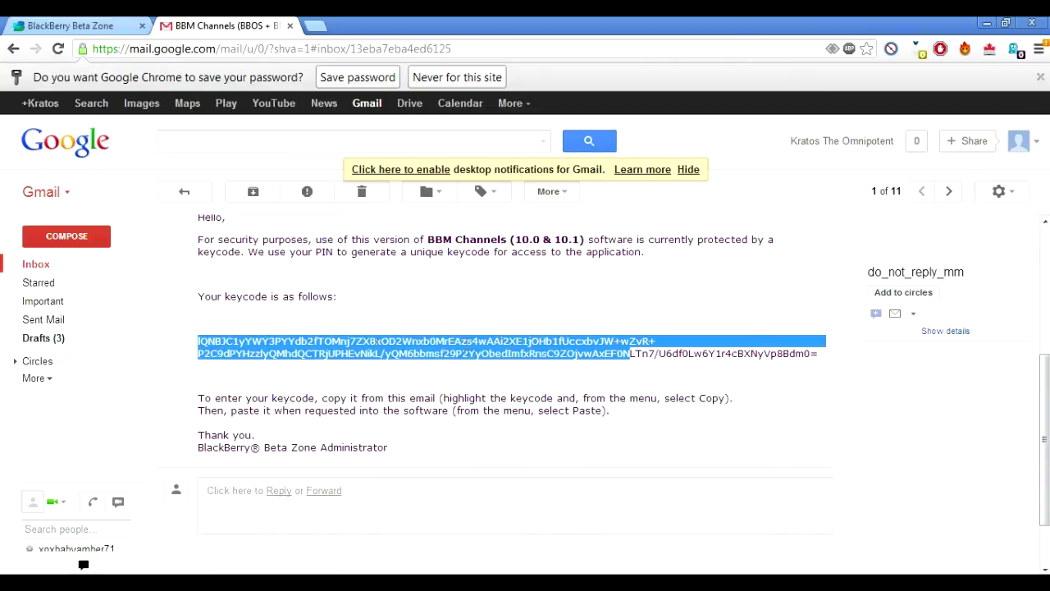
drag(817, 354, 197, 338)
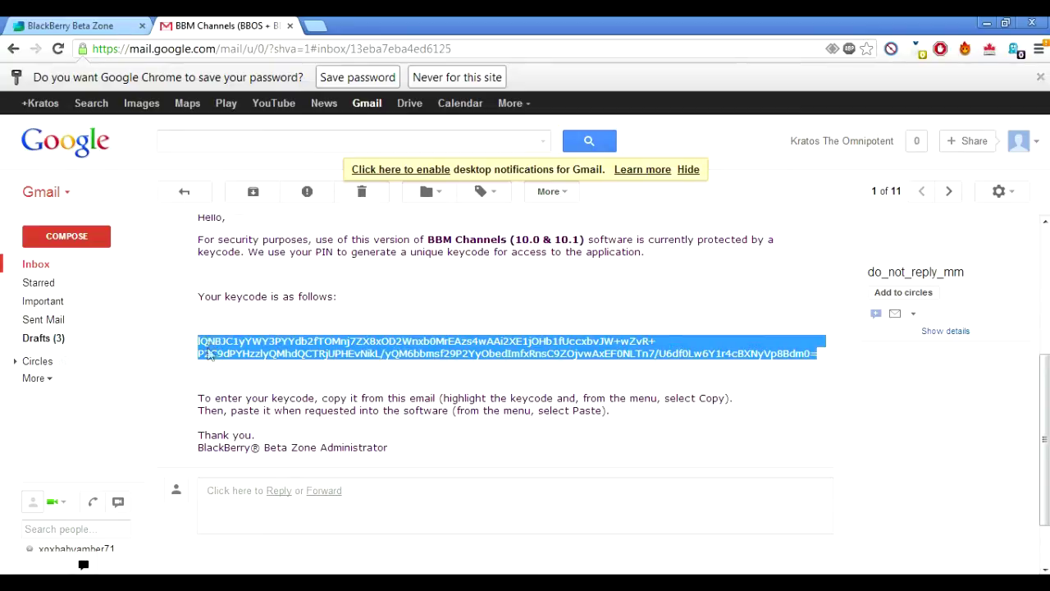
right_click(207, 355)
click(237, 366)
right_click(518, 402)
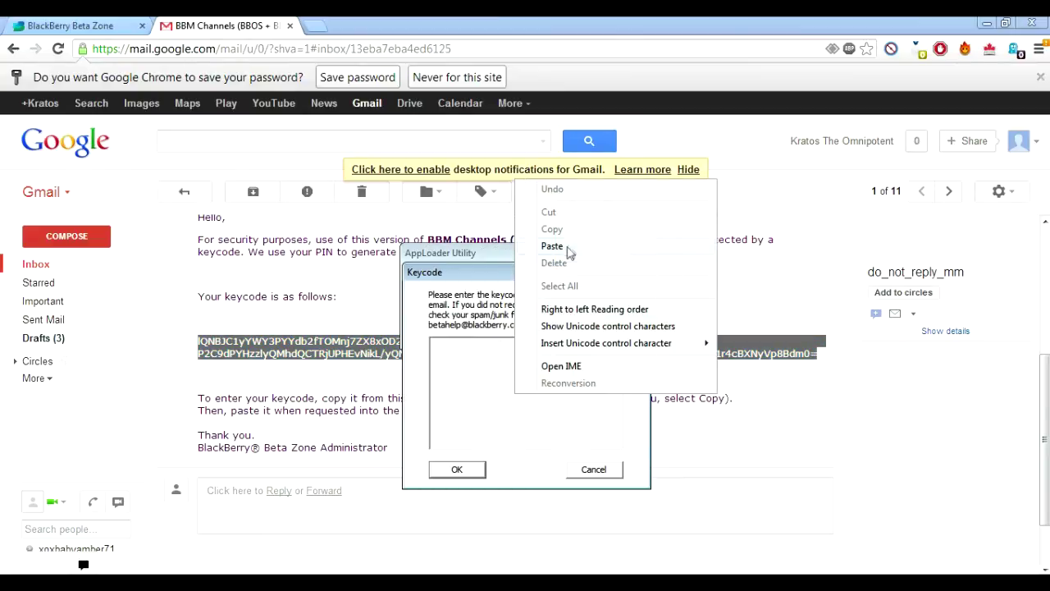
click(570, 249)
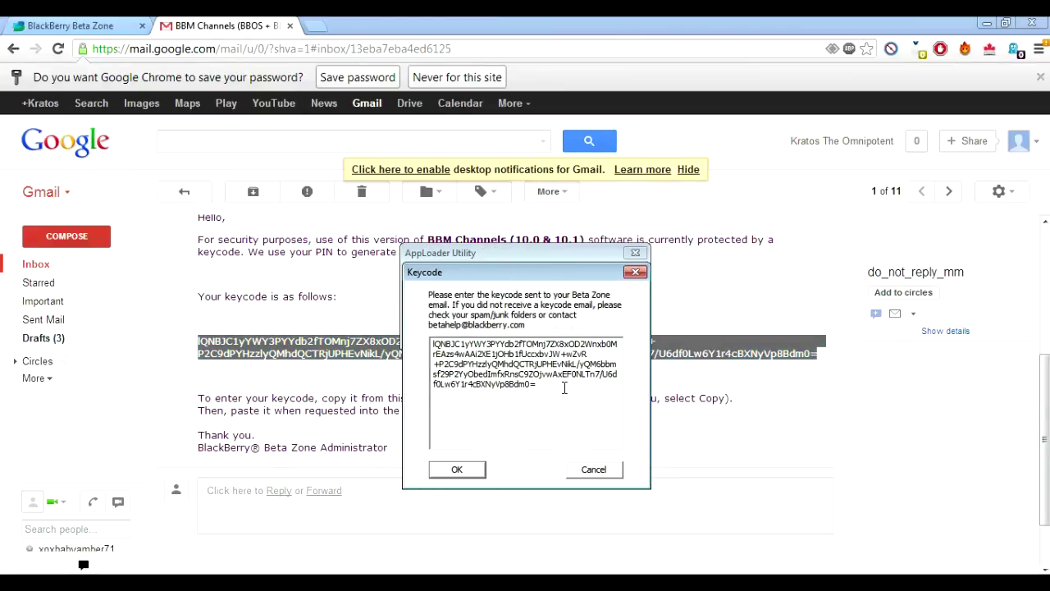
click(478, 473)
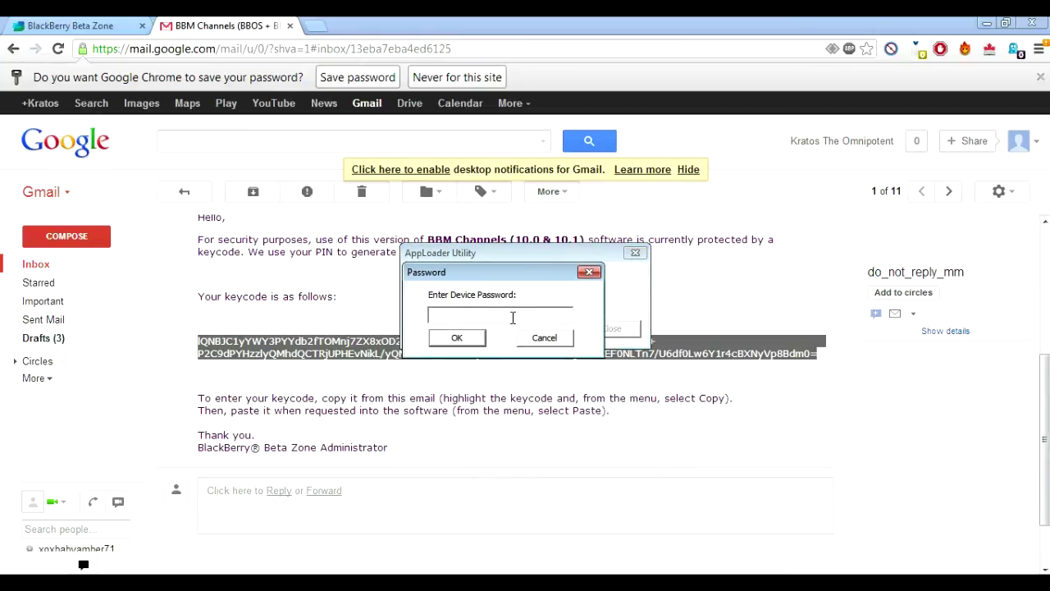
- Drag the Enter Device Password prompt left to uncover the Application Loader window
drag(514, 277, 474, 286)
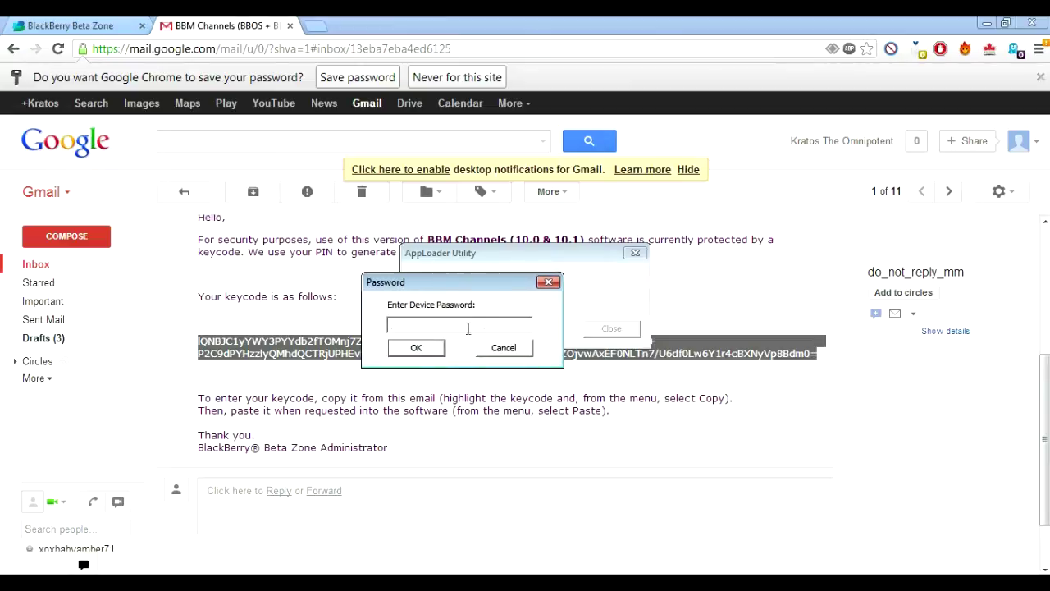